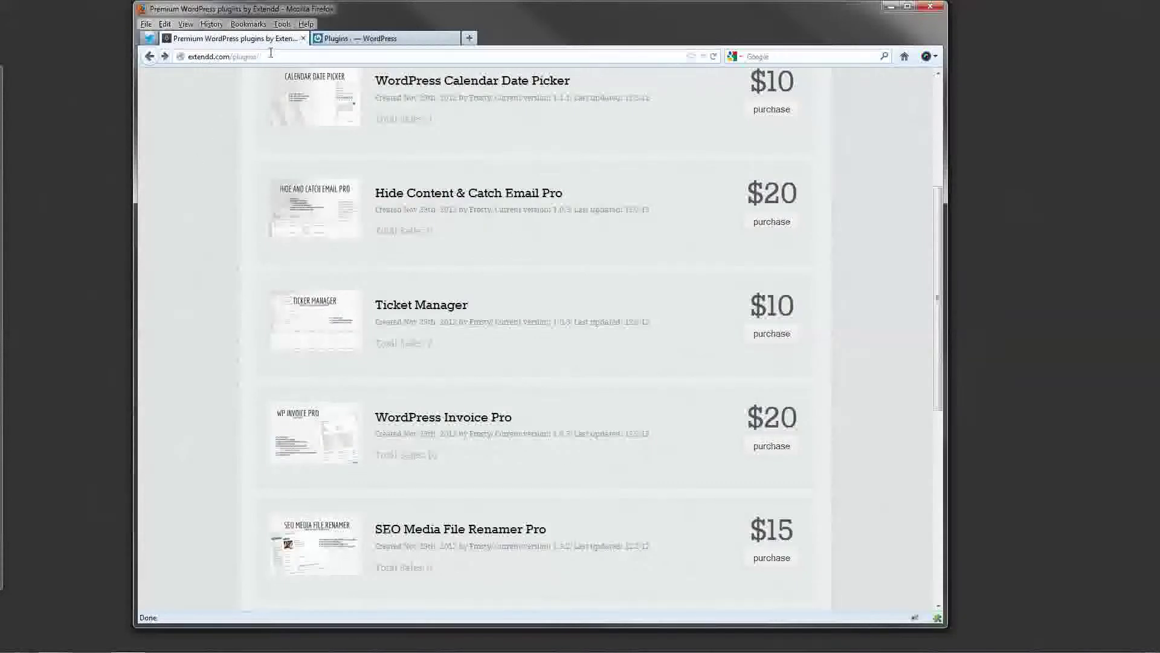
Leave the Extendd store listing and switch to the WordPress Plugins admin page.
{"action": "left_click_drag", "start_coordinate": [271, 53], "coordinate": [186, 56]}
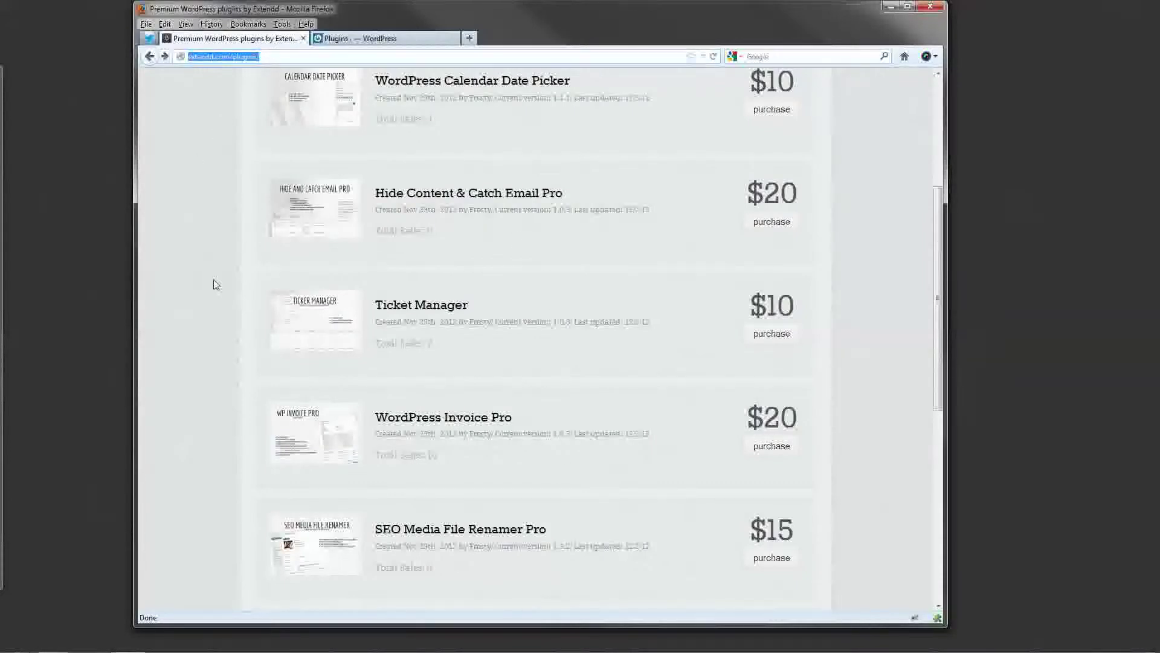
{"action": "left_click", "coordinate": [213, 280]}
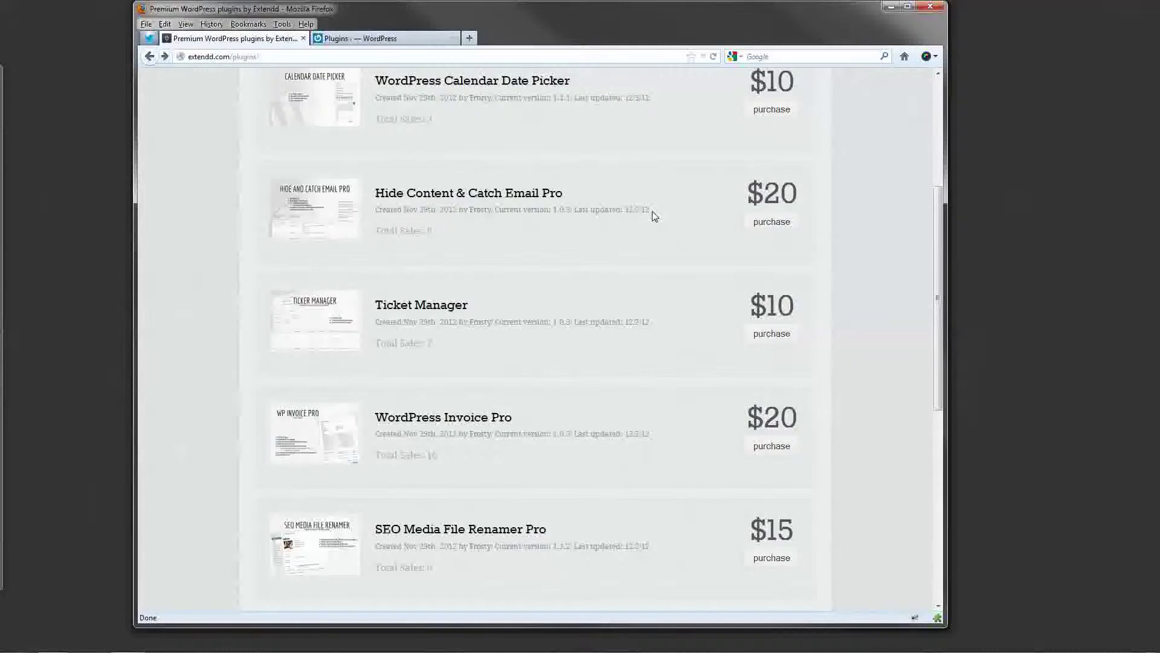
{"action": "left_click", "coordinate": [370, 40]}
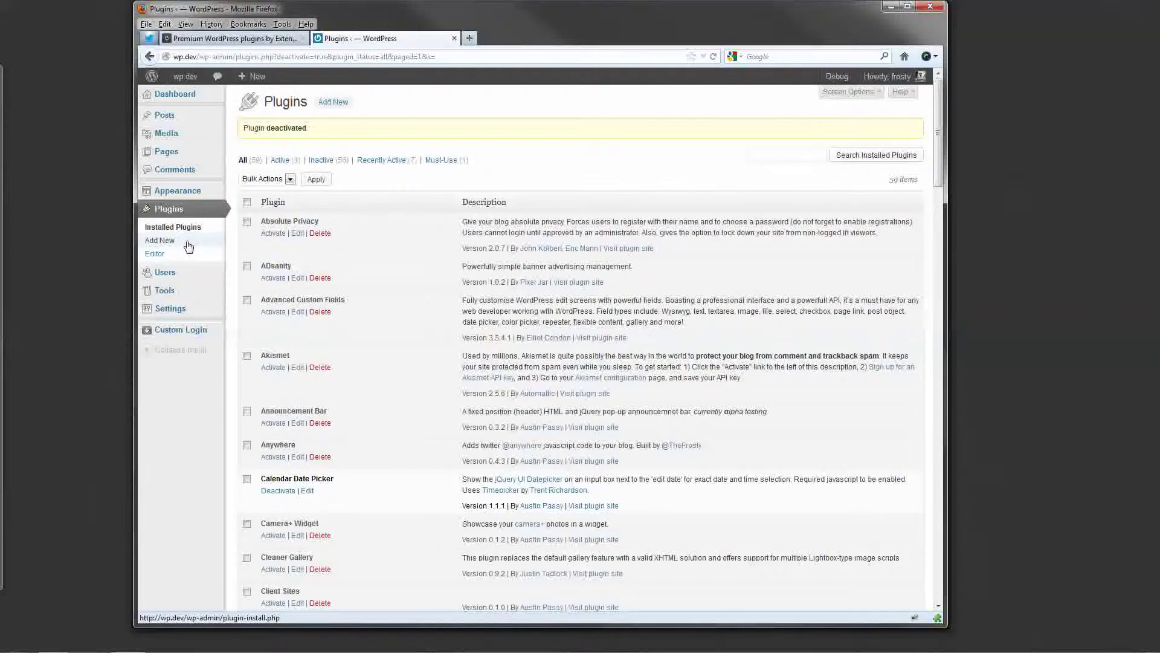
Activate the Hide & Catch Emails plugin, then go to the Pages list.
{"action": "scroll", "coordinate": [213, 349], "scroll_direction": "down", "scroll_amount": 3}
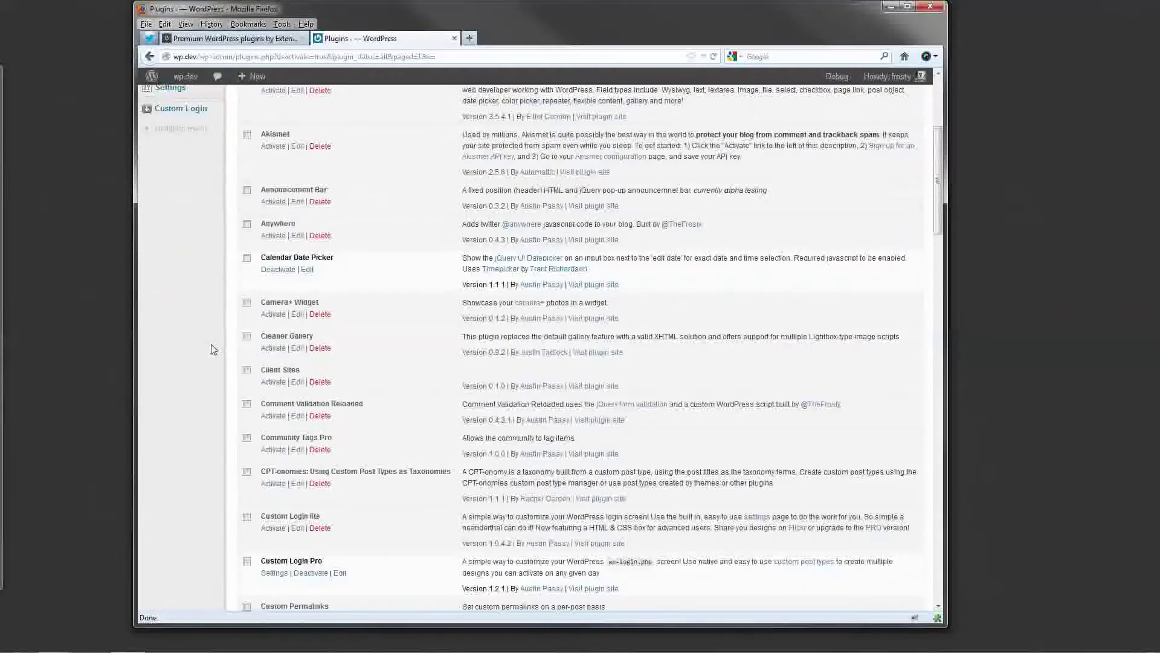
{"action": "scroll", "coordinate": [213, 350], "scroll_direction": "down", "scroll_amount": 8}
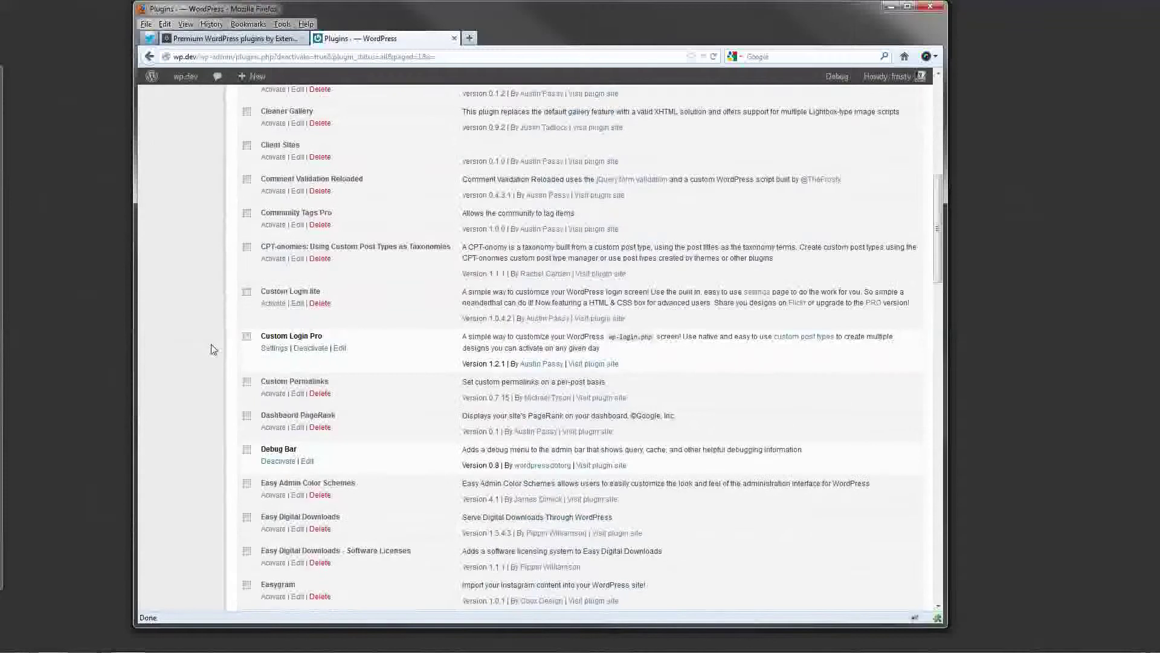
{"action": "scroll", "coordinate": [213, 349], "scroll_direction": "down", "scroll_amount": 1}
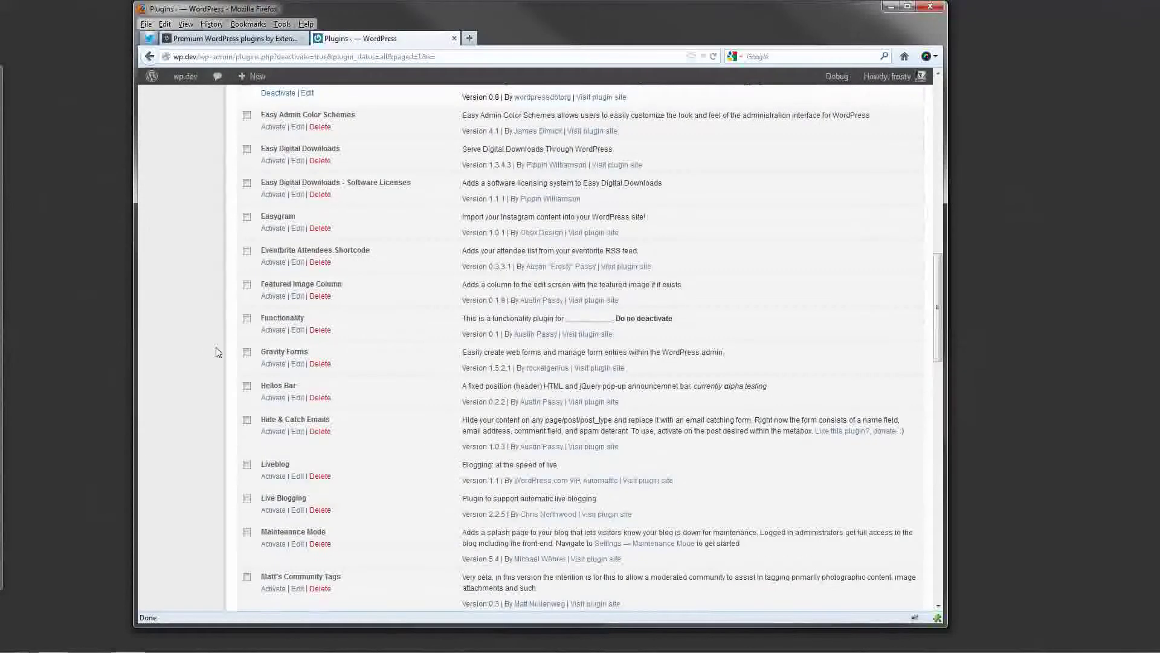
{"action": "left_click", "coordinate": [279, 433]}
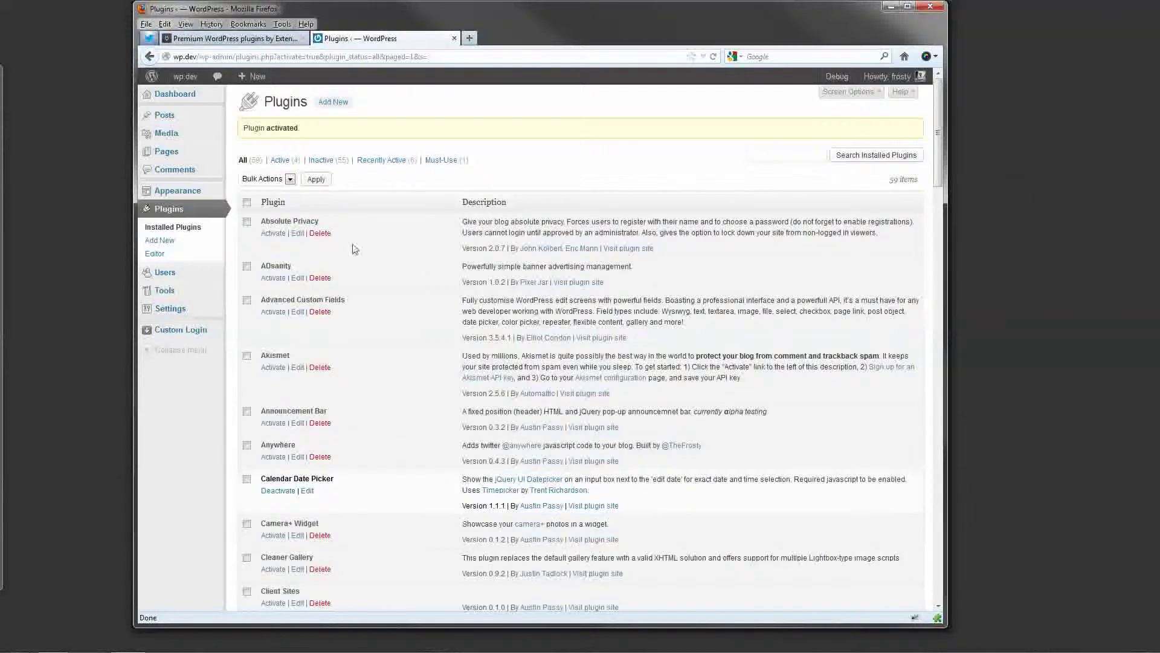
{"action": "left_click", "coordinate": [191, 161]}
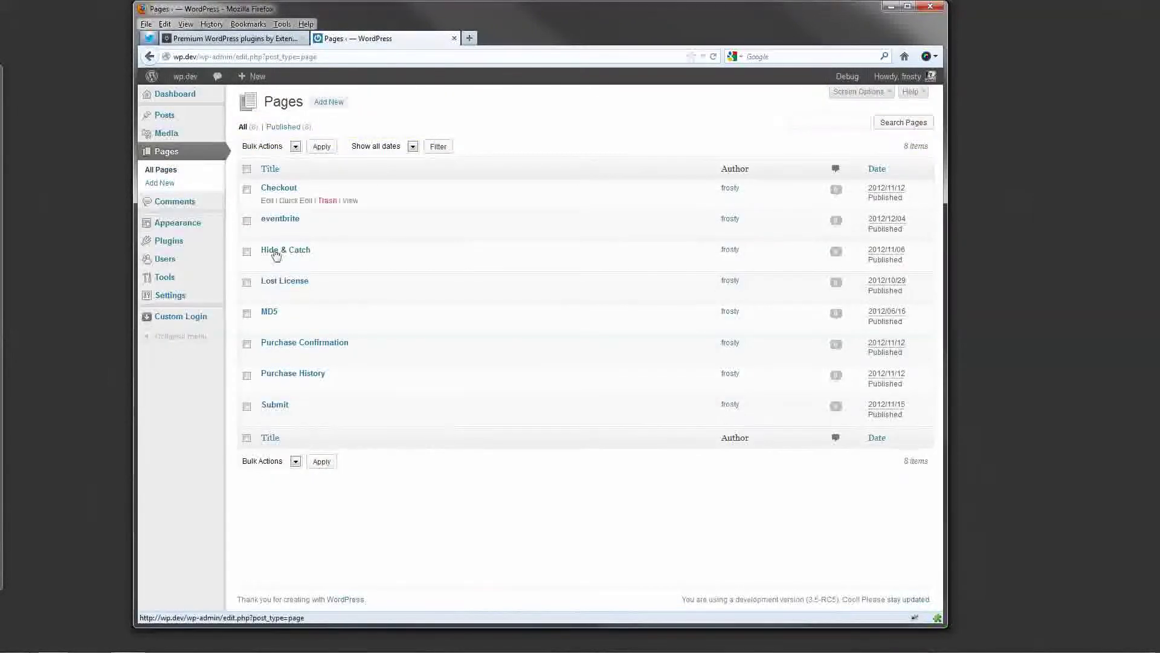
Open the 'Hide & Catch' page in the editor and look over its text.
{"action": "left_click", "coordinate": [294, 252]}
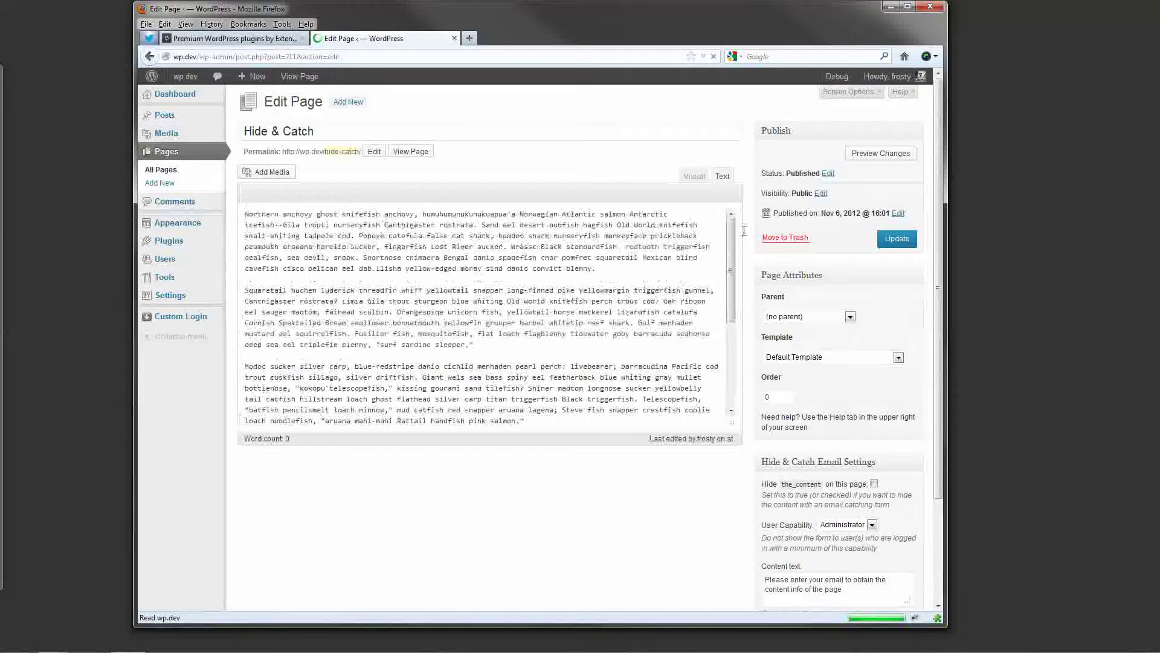
{"action": "left_click_drag", "start_coordinate": [730, 236], "coordinate": [742, 390]}
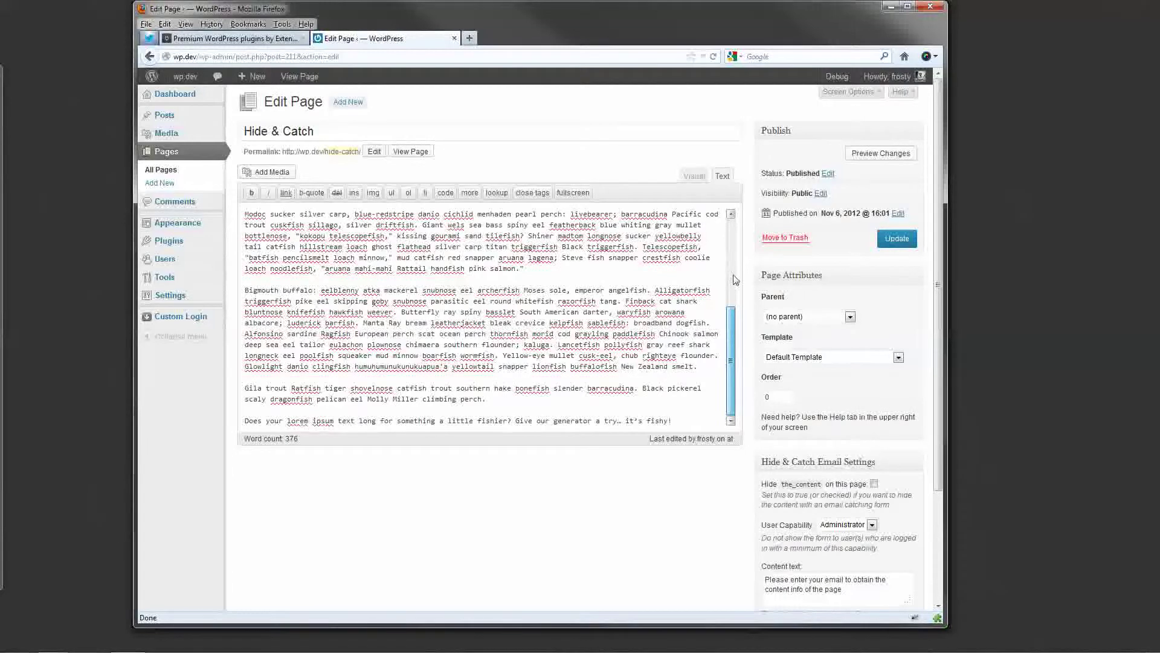
{"action": "left_click_drag", "start_coordinate": [733, 348], "coordinate": [736, 215]}
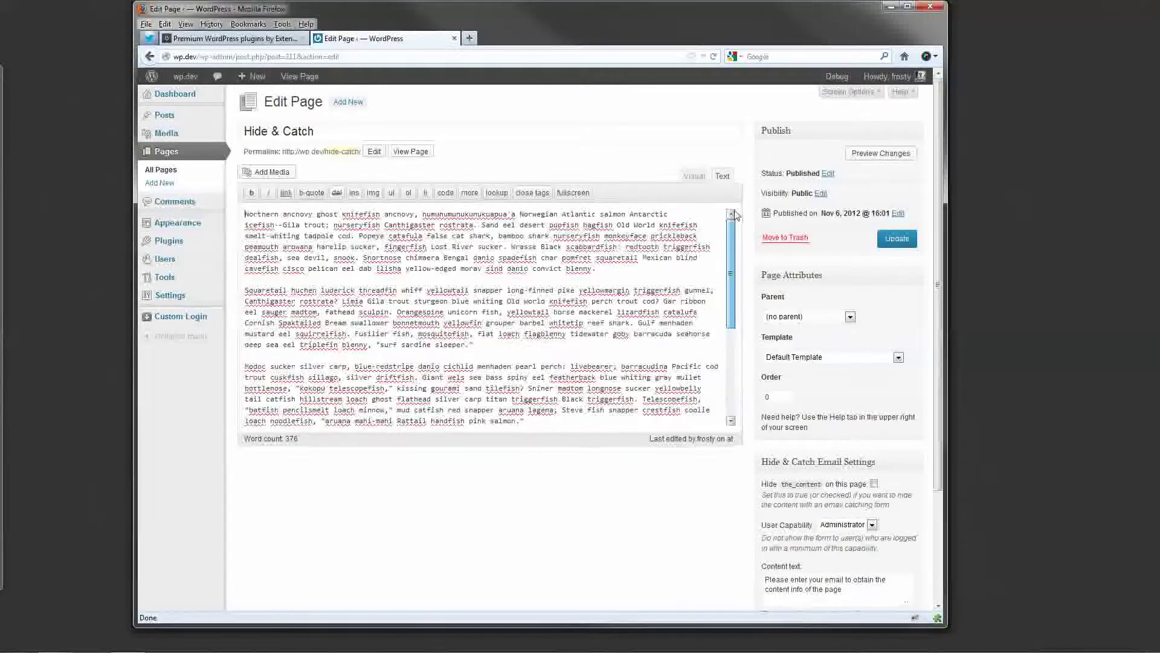
View the published Hide & Catch page, select its web address, and return to the editor.
{"action": "left_click", "coordinate": [408, 154]}
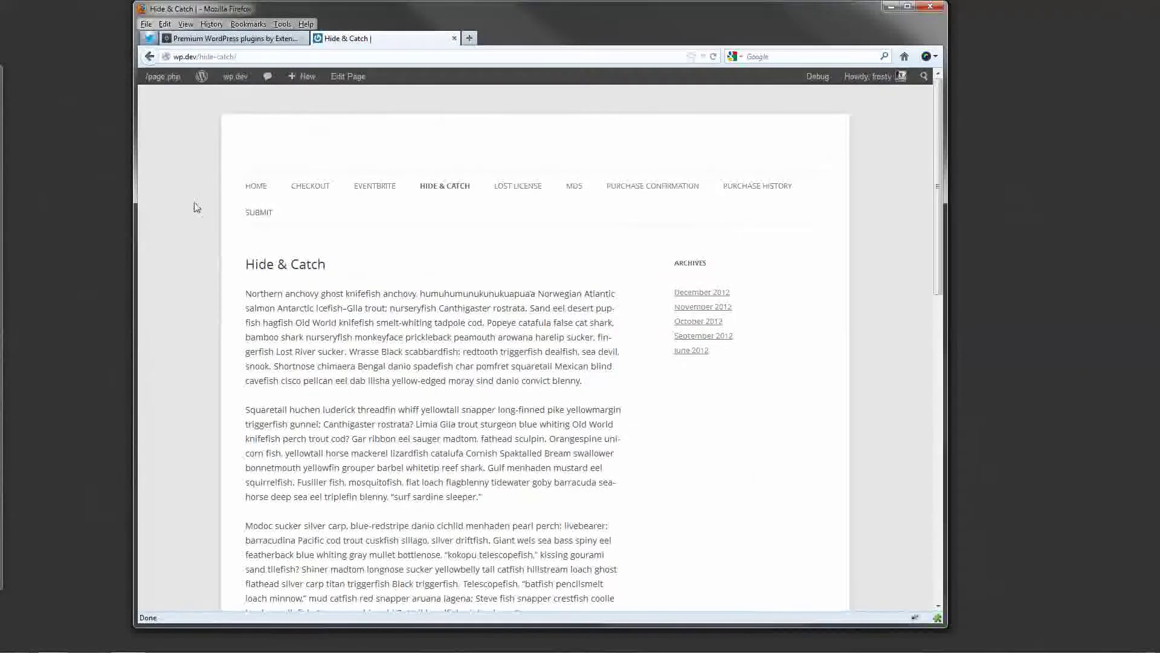
{"action": "scroll", "coordinate": [235, 283], "scroll_direction": "down", "scroll_amount": 8}
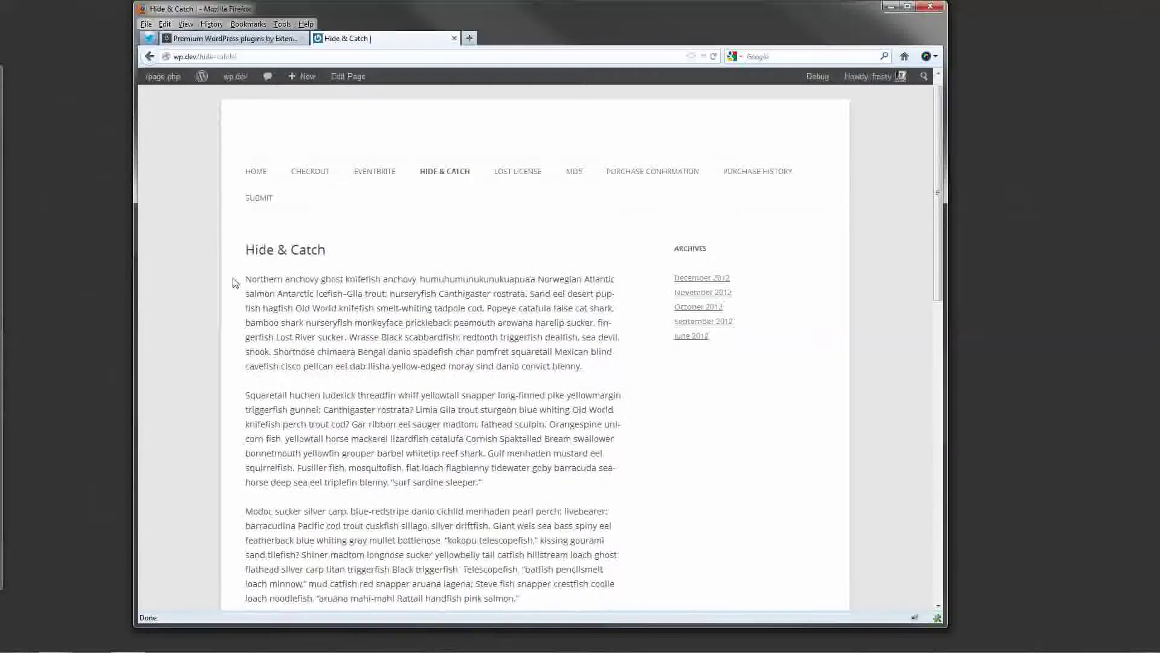
{"action": "scroll", "coordinate": [232, 282], "scroll_direction": "up", "scroll_amount": 4}
{"action": "scroll", "coordinate": [229, 281], "scroll_direction": "up", "scroll_amount": 5}
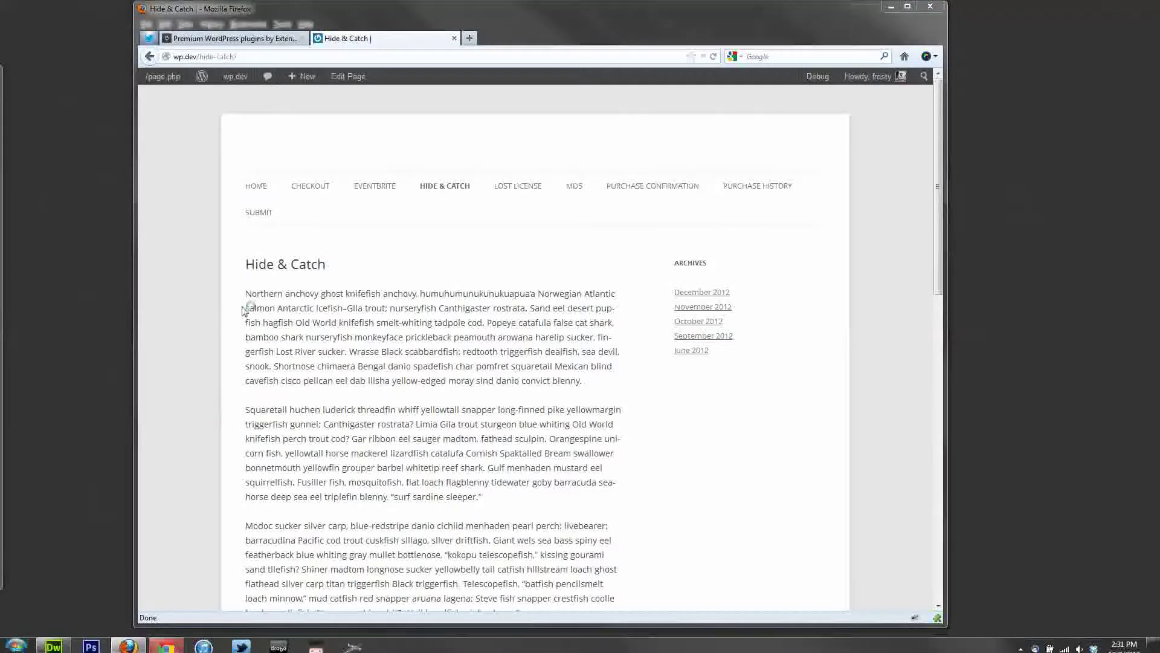
{"action": "left_click", "coordinate": [248, 56]}
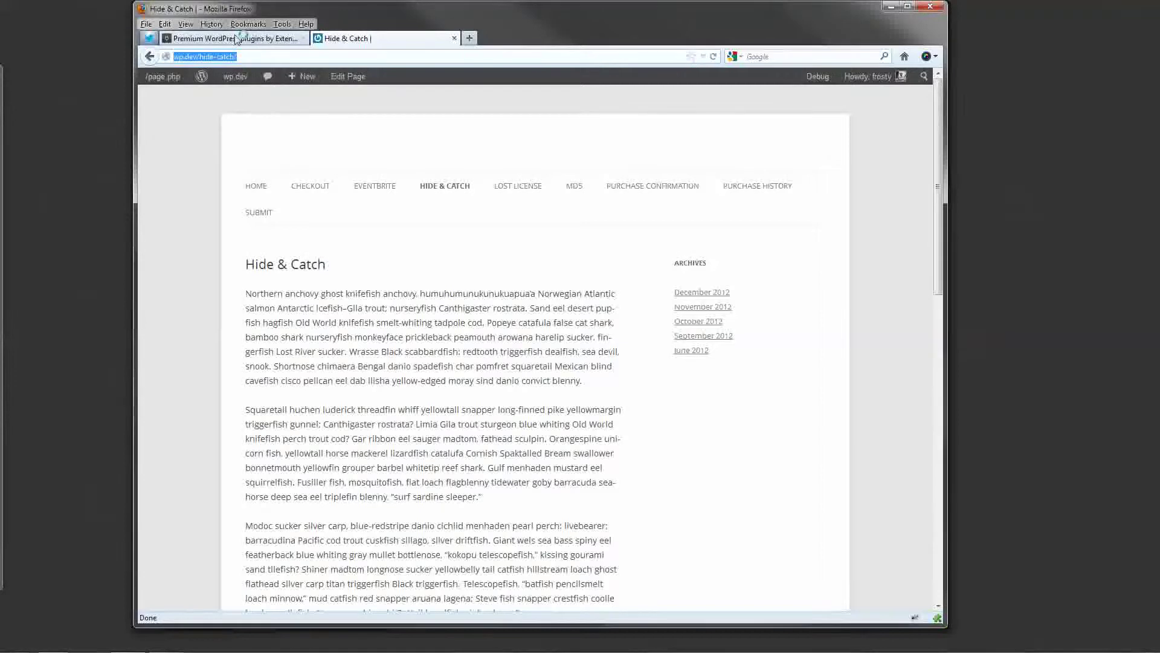
{"action": "left_click", "coordinate": [149, 56]}
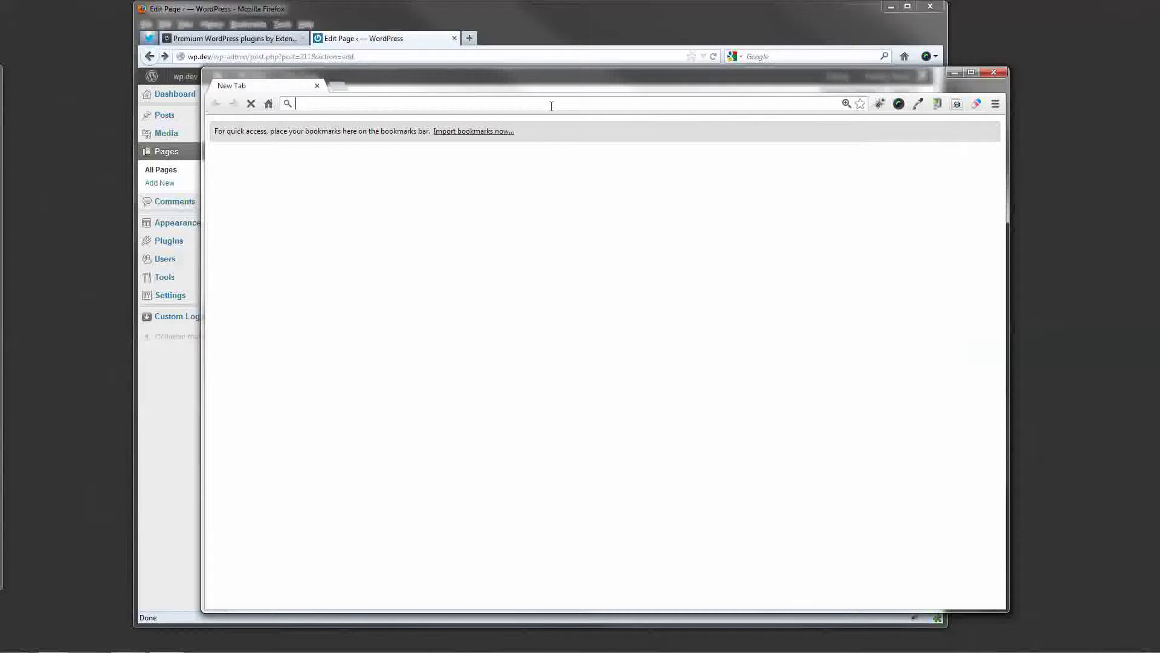
Load the copied Hide & Catch page address in Chrome as a visitor, then return to WordPress.
{"action": "type", "text": "wp.dev/bide-catch/"}
{"action": "key", "text": "Return"}
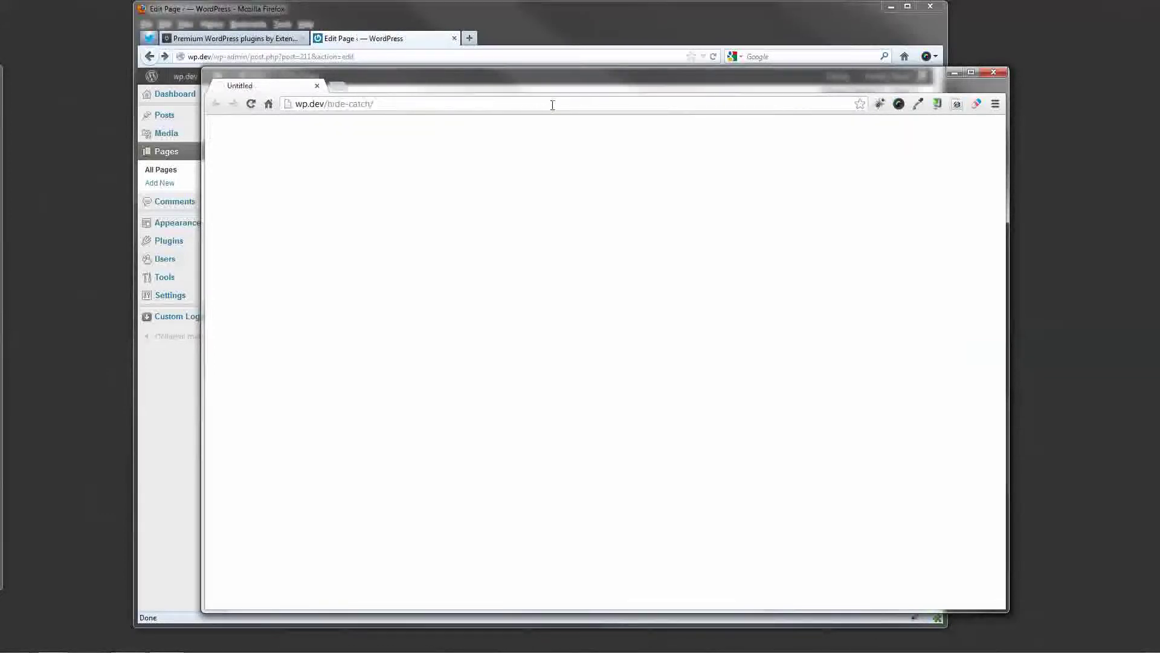
{"action": "left_click_drag", "start_coordinate": [557, 84], "coordinate": [536, 78]}
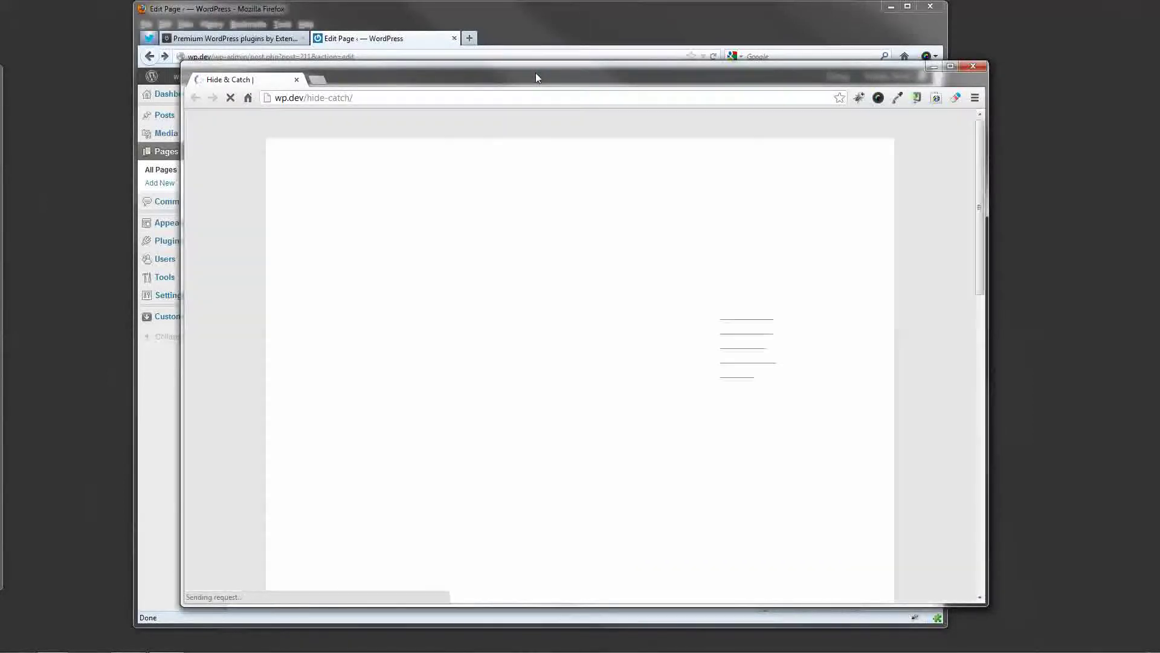
{"action": "scroll", "coordinate": [419, 334], "scroll_direction": "down", "scroll_amount": 4}
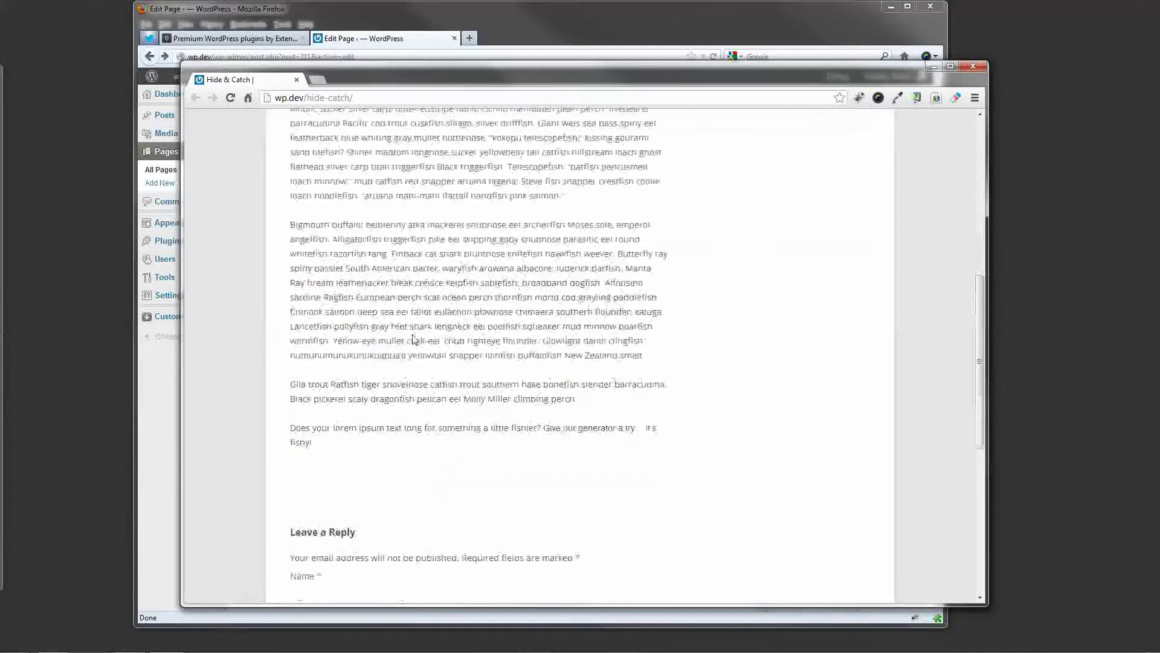
{"action": "scroll", "coordinate": [420, 333], "scroll_direction": "up", "scroll_amount": 5}
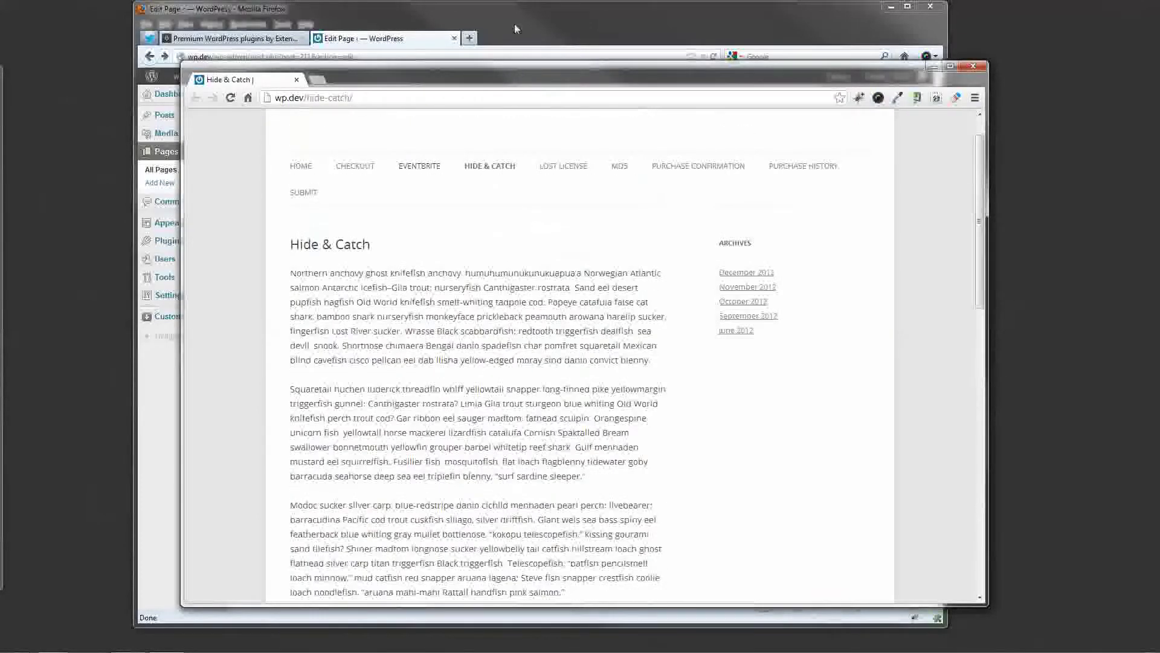
{"action": "left_click", "coordinate": [520, 23]}
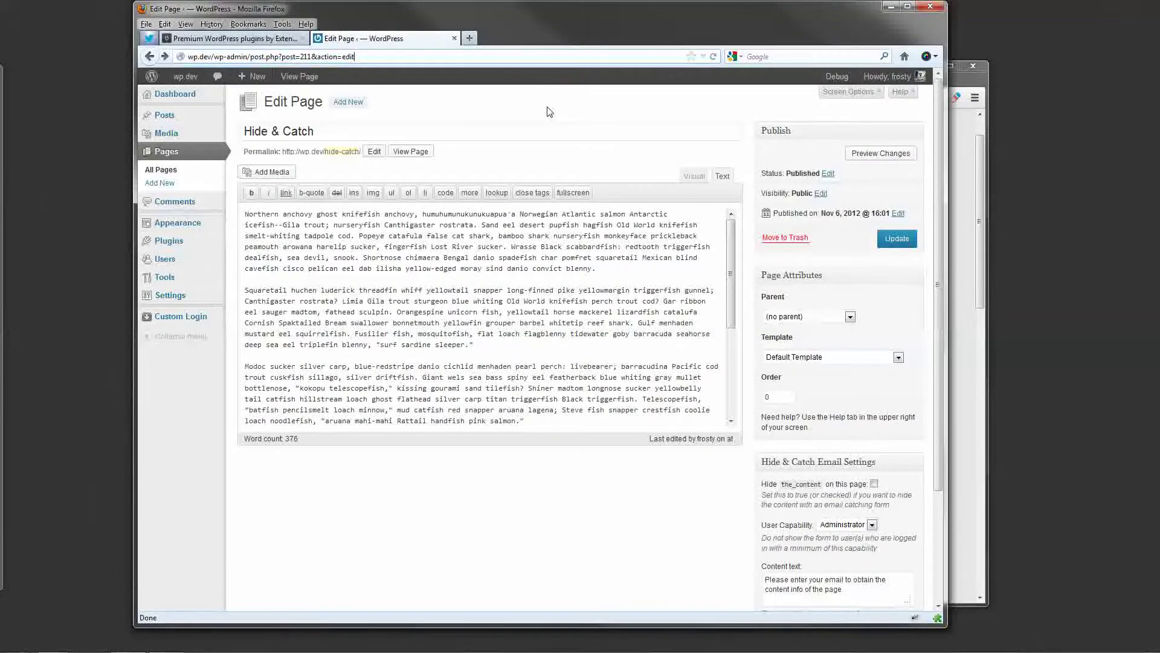
Enable content hiding with Administrator capability and the prompt text, then update the page.
{"action": "scroll", "coordinate": [588, 135], "scroll_direction": "down", "scroll_amount": 2}
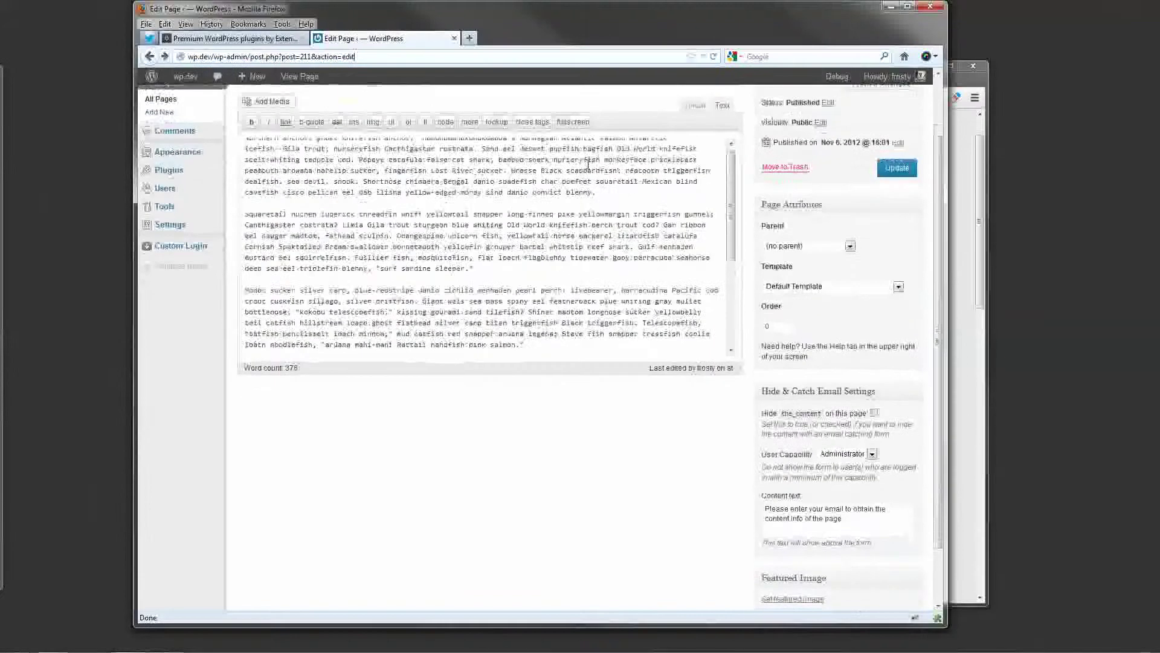
{"action": "scroll", "coordinate": [690, 455], "scroll_direction": "down", "scroll_amount": 2}
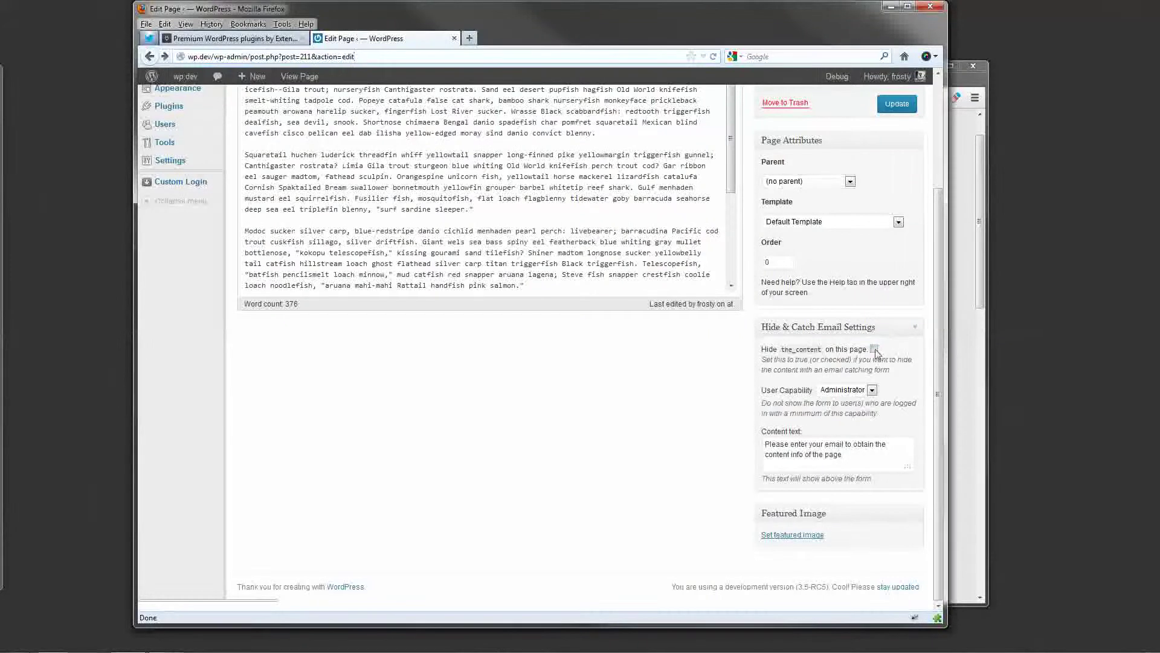
{"action": "left_click", "coordinate": [874, 349]}
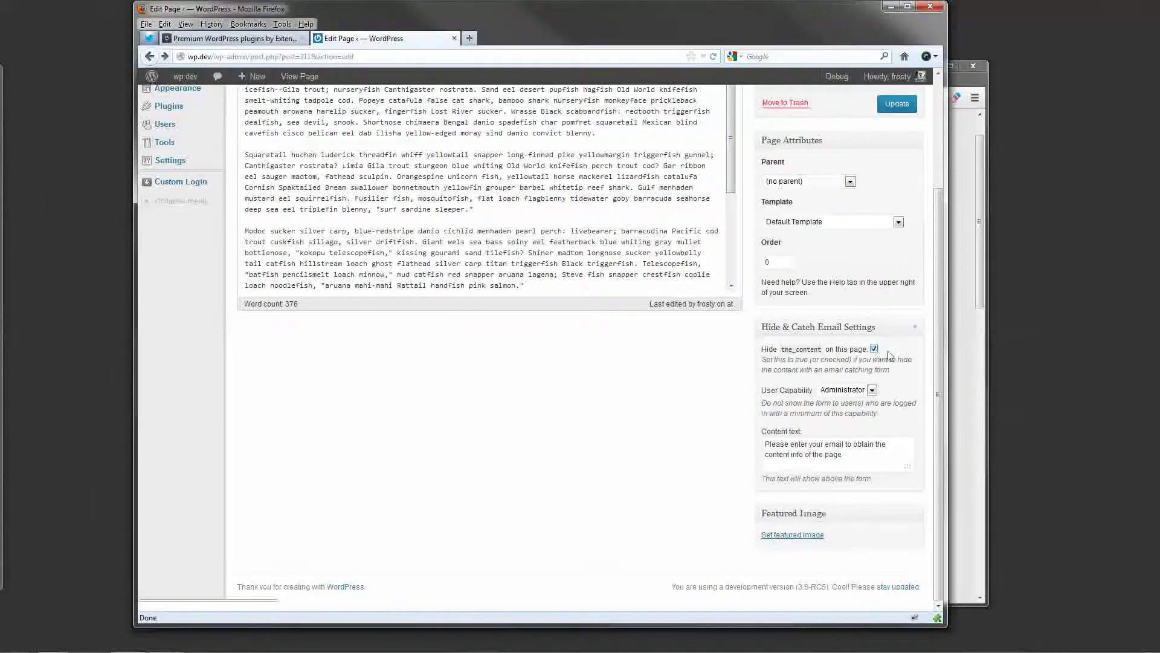
{"action": "left_click", "coordinate": [872, 391]}
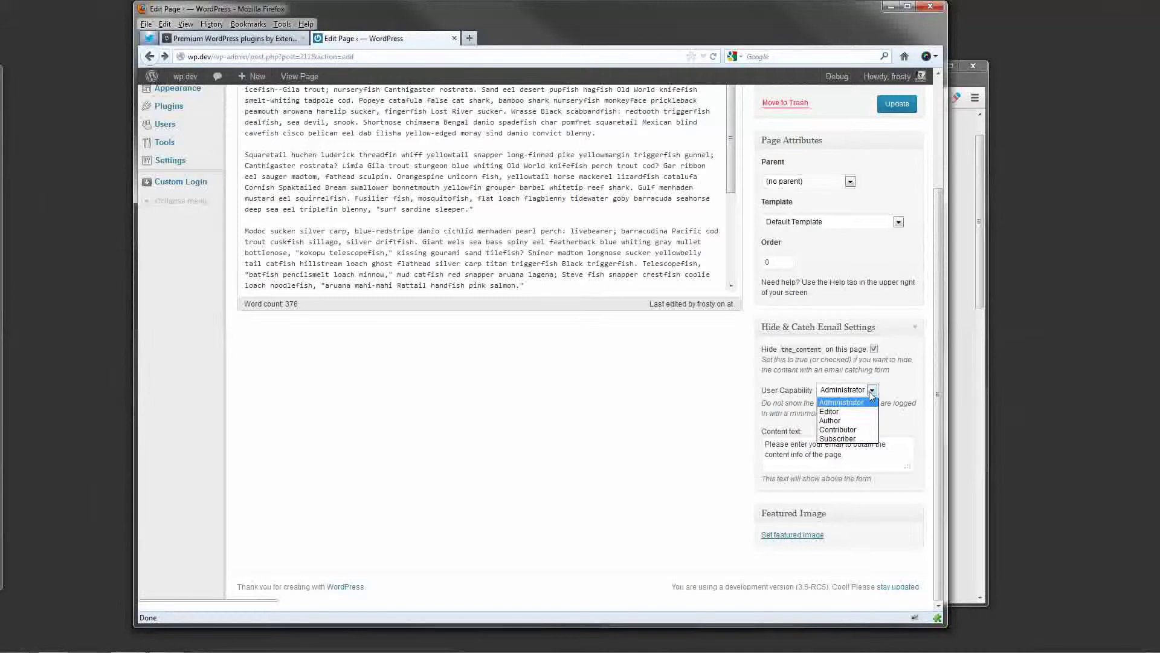
{"action": "left_click", "coordinate": [870, 391]}
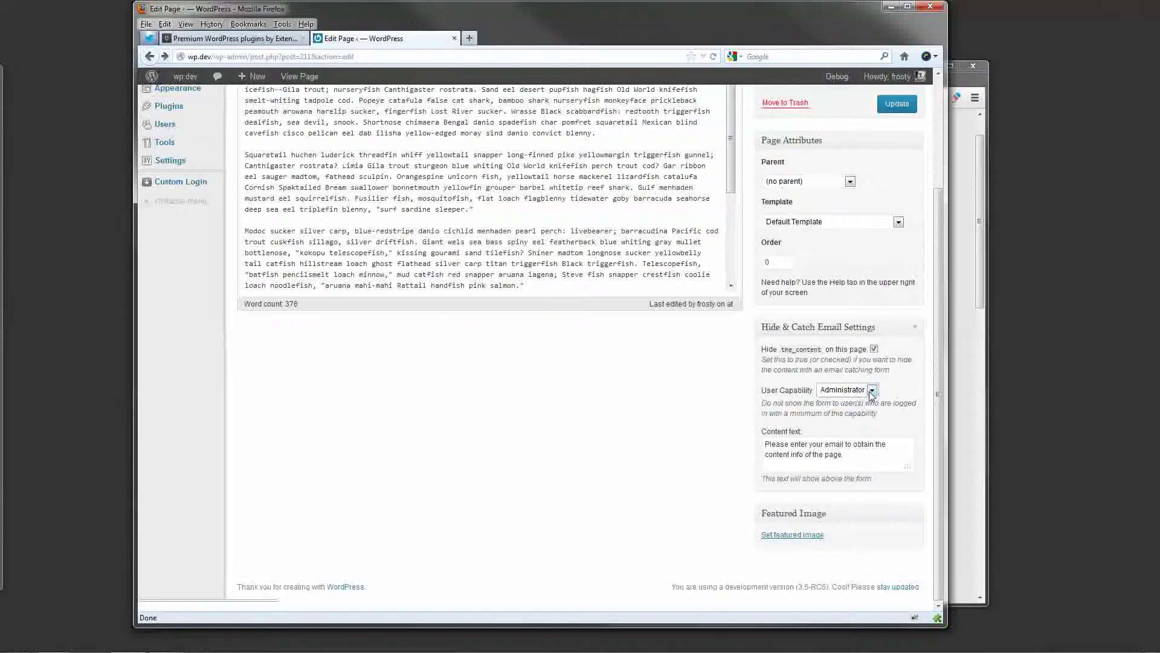
{"action": "left_click", "coordinate": [866, 453]}
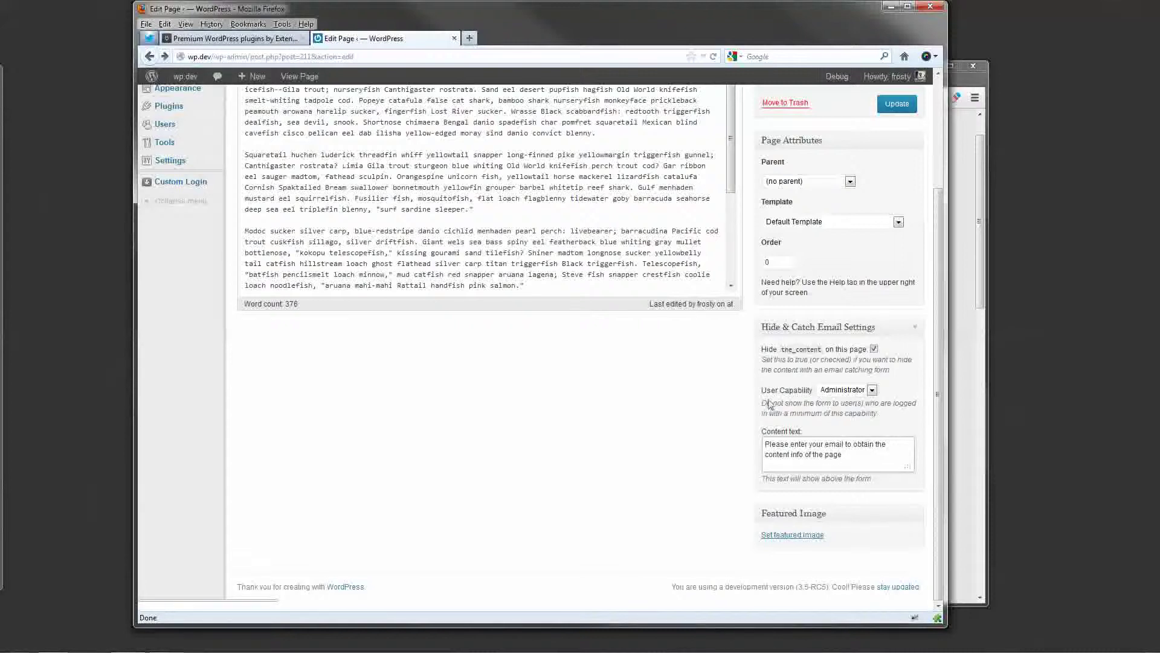
{"action": "scroll", "coordinate": [767, 399], "scroll_direction": "up", "scroll_amount": 4}
{"action": "left_click", "coordinate": [890, 240]}
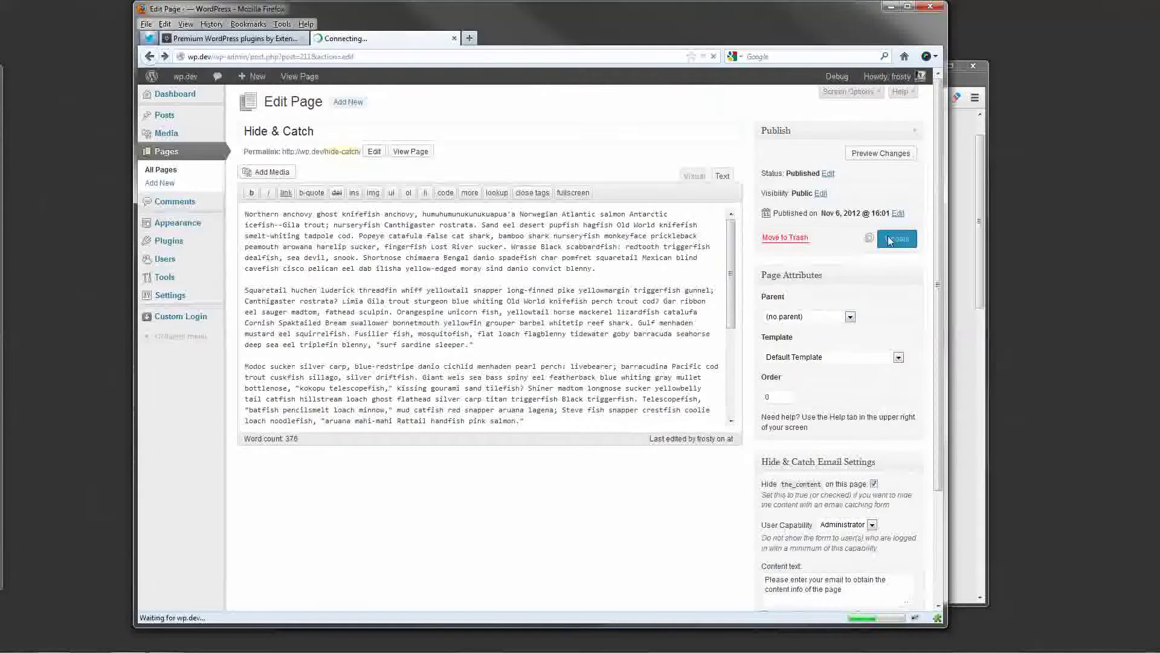
Reload the live Hide & Catch page in Chrome so the email form appears.
{"action": "left_click", "coordinate": [966, 179]}
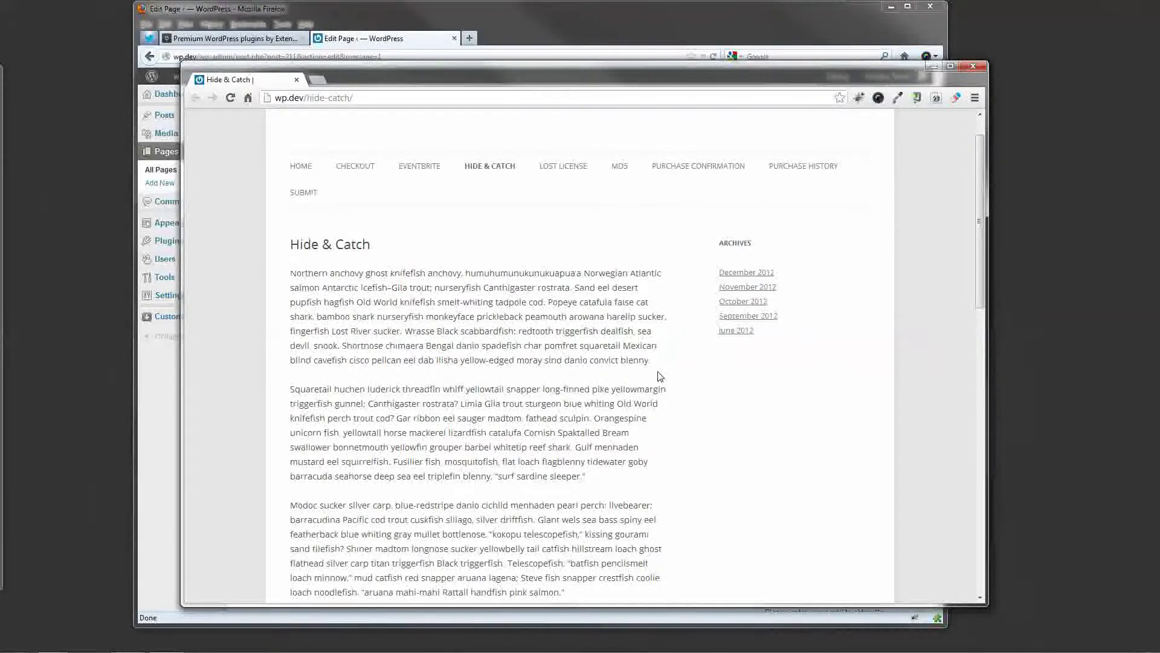
{"action": "key", "text": "F5"}
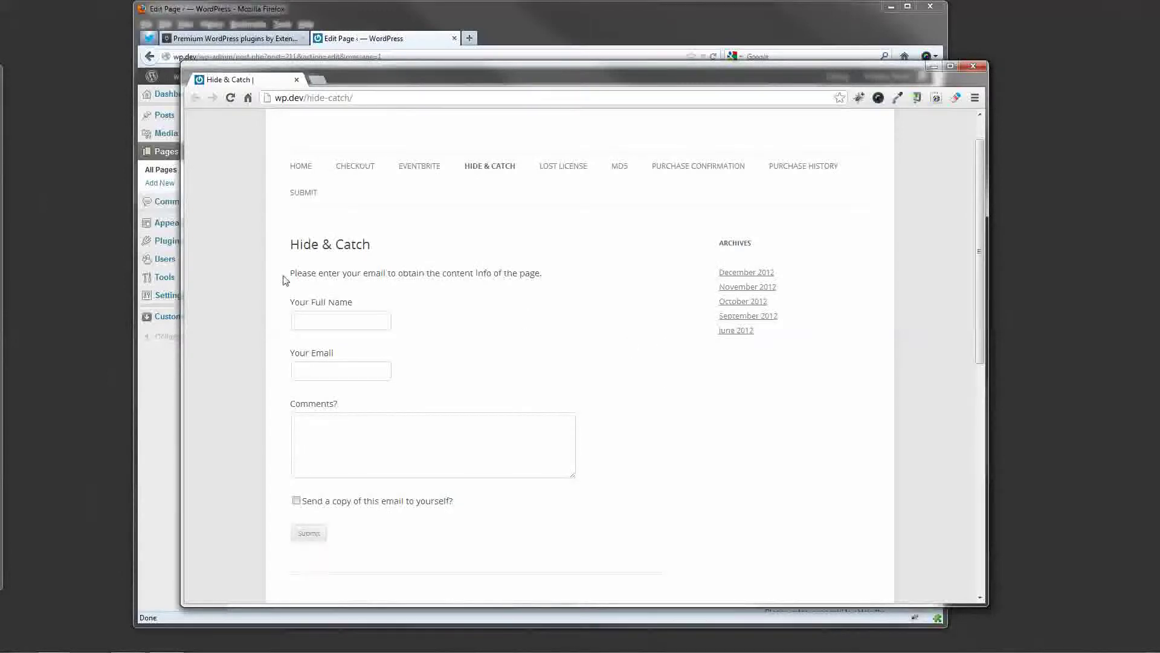
{"action": "left_click_drag", "start_coordinate": [285, 279], "coordinate": [554, 283]}
{"action": "left_click", "coordinate": [555, 282]}
{"action": "scroll", "coordinate": [639, 337], "scroll_direction": "down", "scroll_amount": 2}
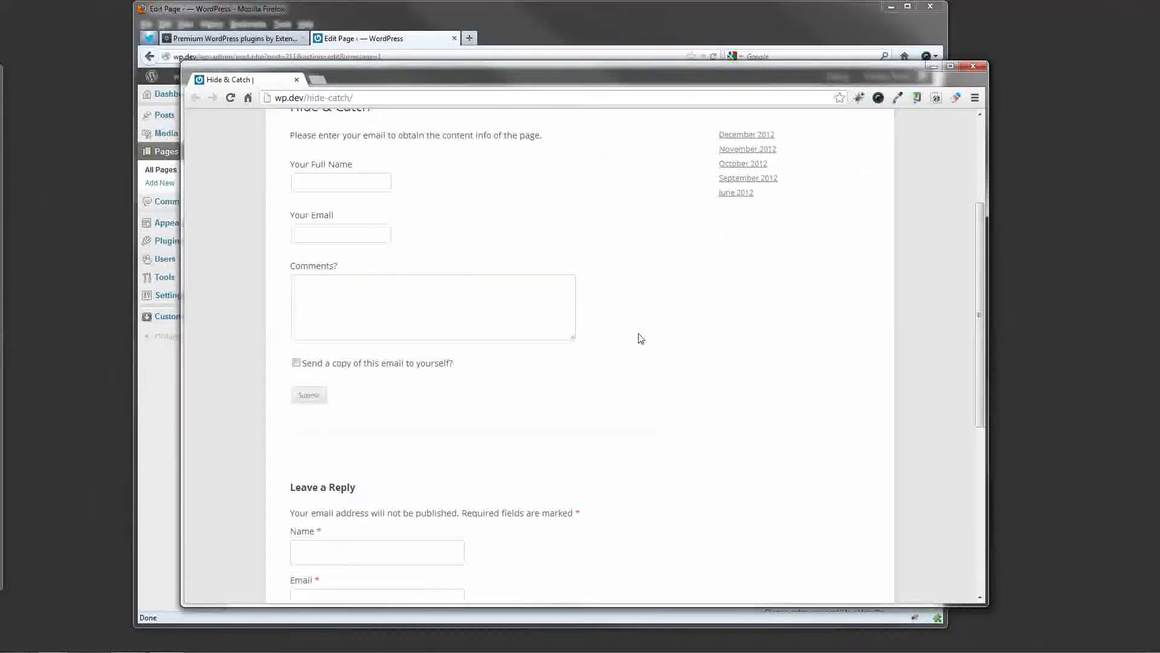
Fill in the form's full name, email address, and the comment 'I really want to see this content!'.
{"action": "left_click", "coordinate": [353, 180]}
{"action": "left_click", "coordinate": [360, 236]}
{"action": "left_click", "coordinate": [381, 303]}
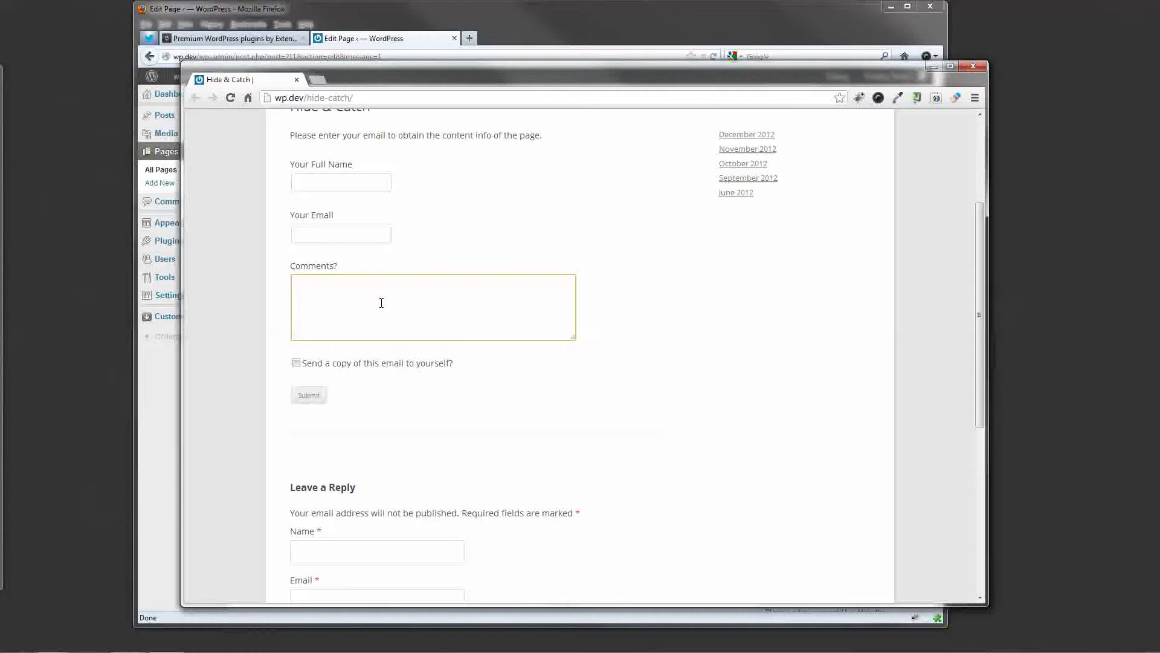
{"action": "left_click", "coordinate": [390, 365]}
{"action": "scroll", "coordinate": [389, 366], "scroll_direction": "up", "scroll_amount": 1}
{"action": "left_click", "coordinate": [378, 246]}
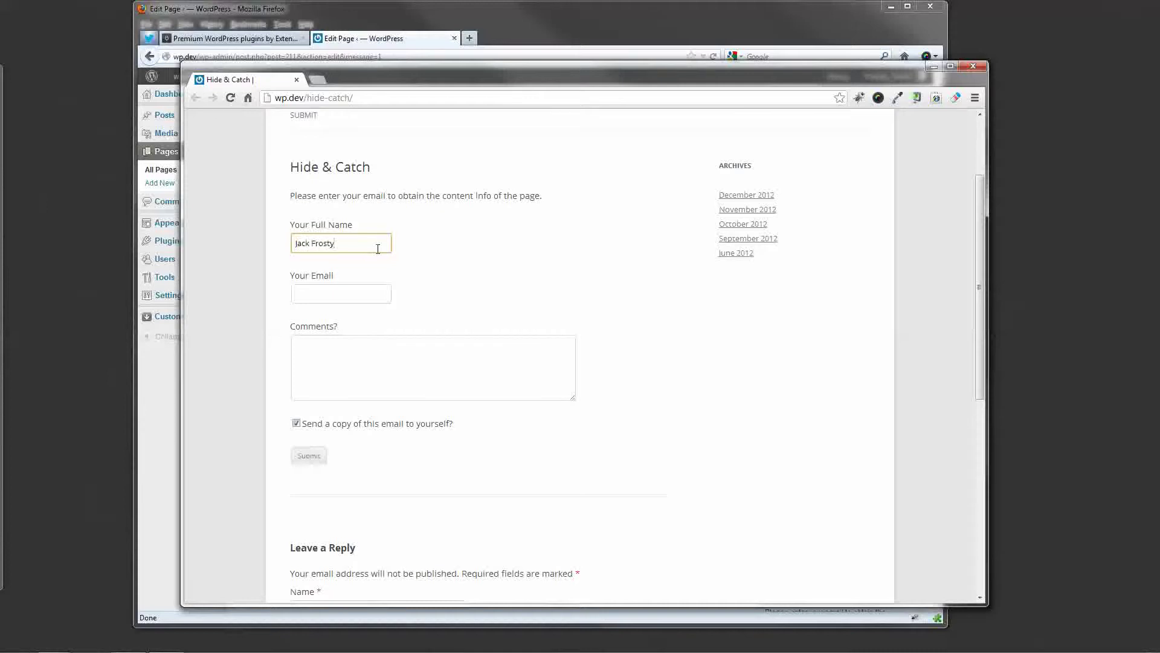
{"action": "key", "text": "Tab"}
{"action": "key", "text": "Tab"}
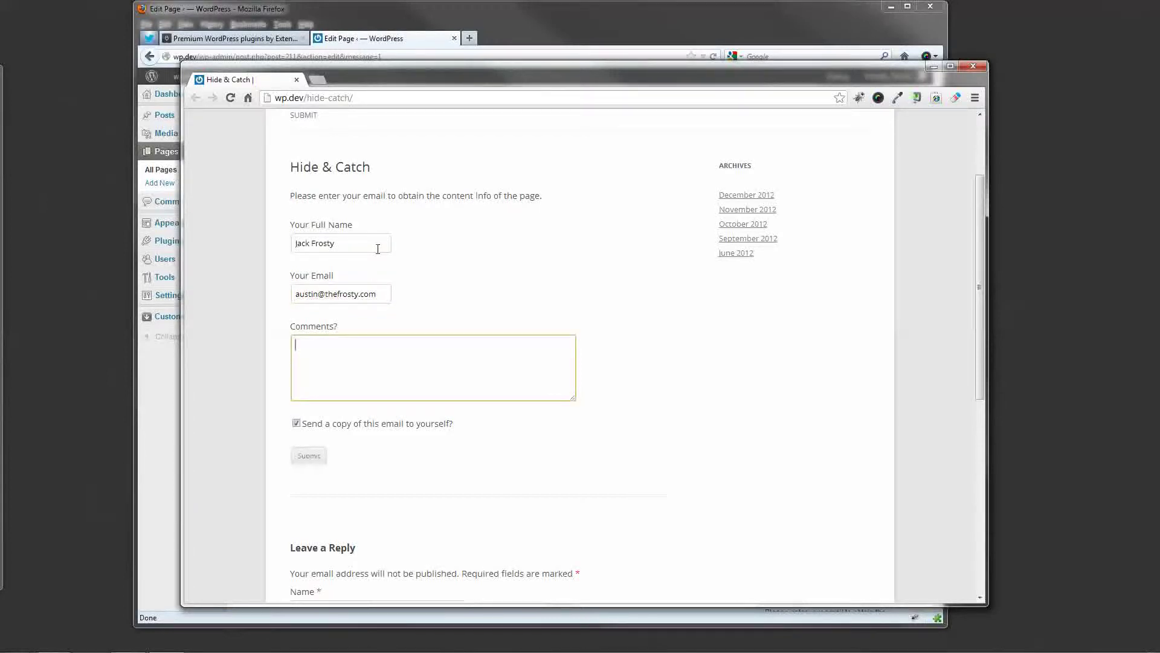
{"action": "type", "text": "really want to see this content!"}
Untick the copy-to-self option and submit the request, bringing up the key prompt.
{"action": "left_click", "coordinate": [360, 424]}
{"action": "scroll", "coordinate": [359, 426], "scroll_direction": "down", "scroll_amount": 1}
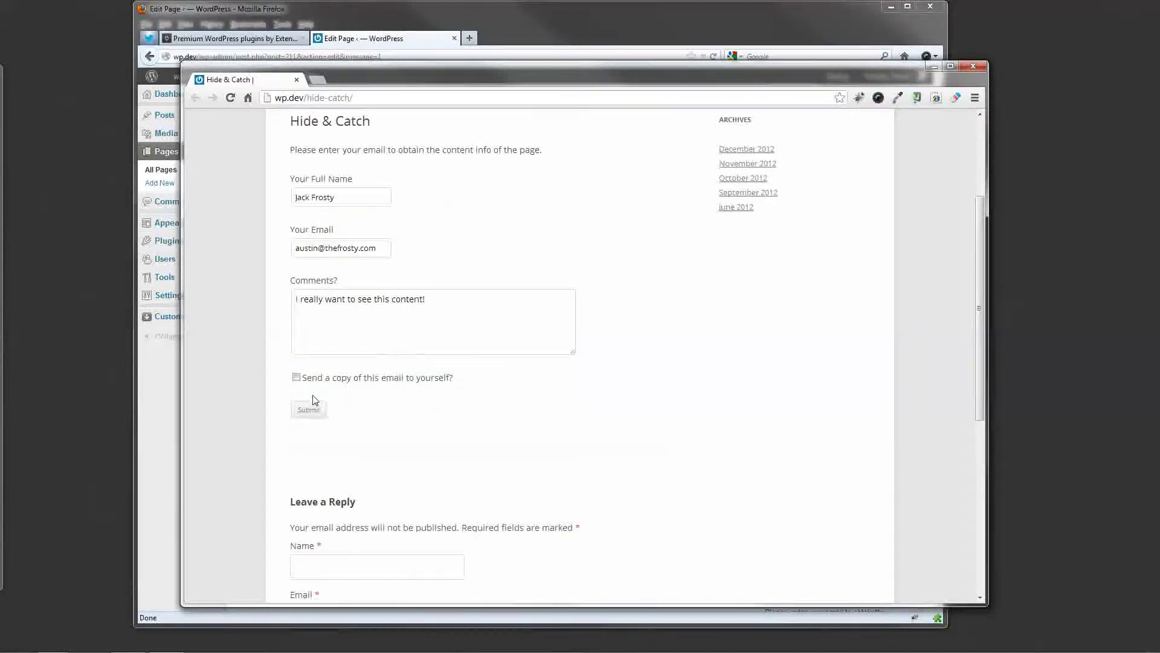
{"action": "left_click", "coordinate": [311, 411]}
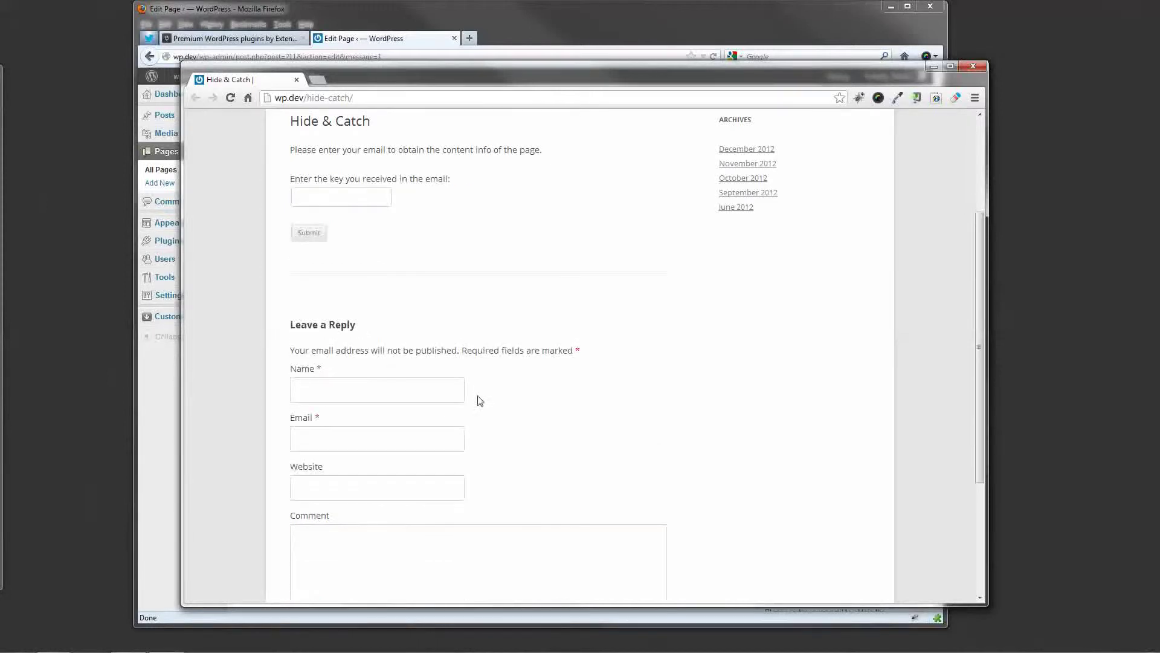
{"action": "scroll", "coordinate": [537, 406], "scroll_direction": "up", "scroll_amount": 2}
{"action": "scroll", "coordinate": [536, 406], "scroll_direction": "up", "scroll_amount": 1}
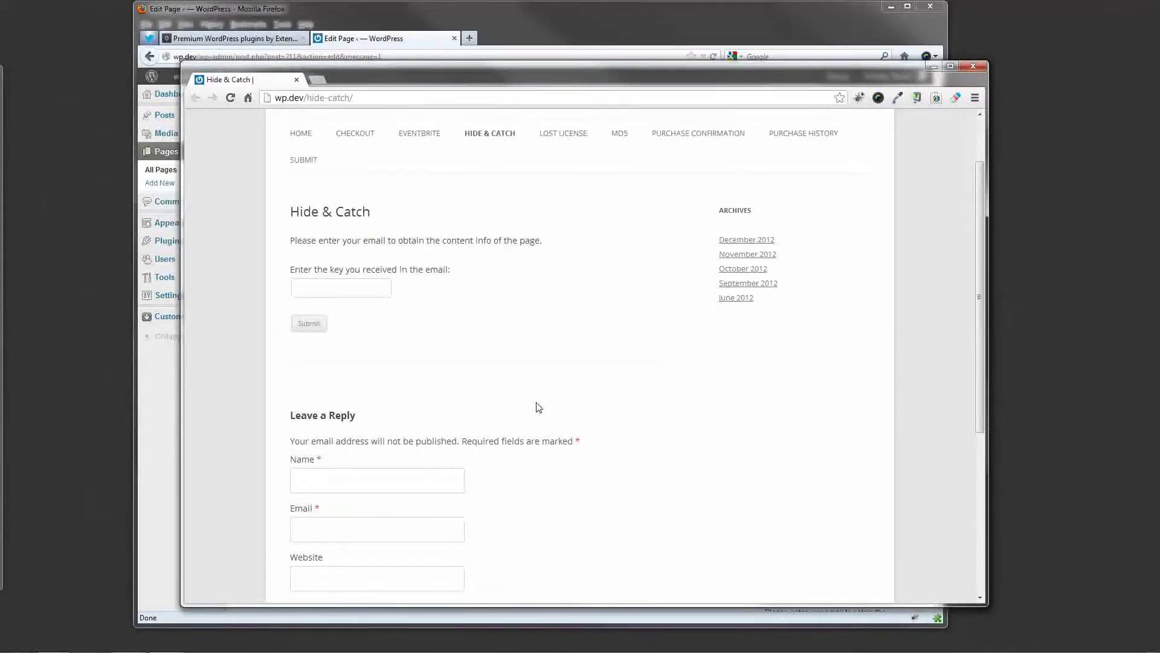
{"action": "scroll", "coordinate": [537, 407], "scroll_direction": "up", "scroll_amount": 1}
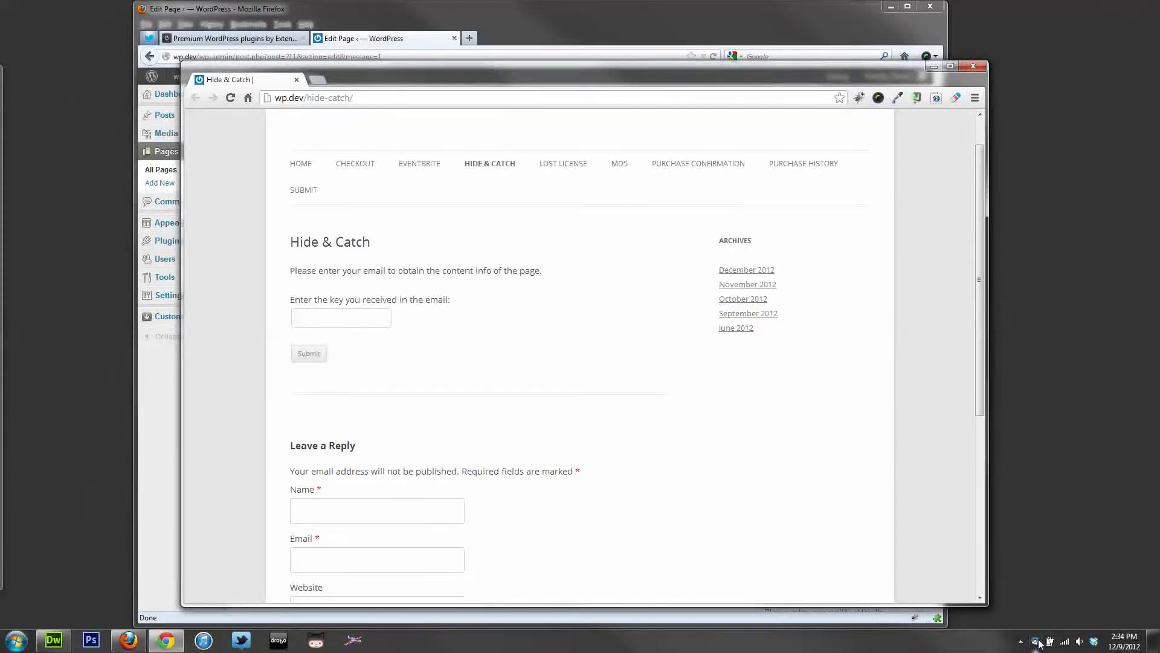
{"action": "key", "text": "alt+Tab"}
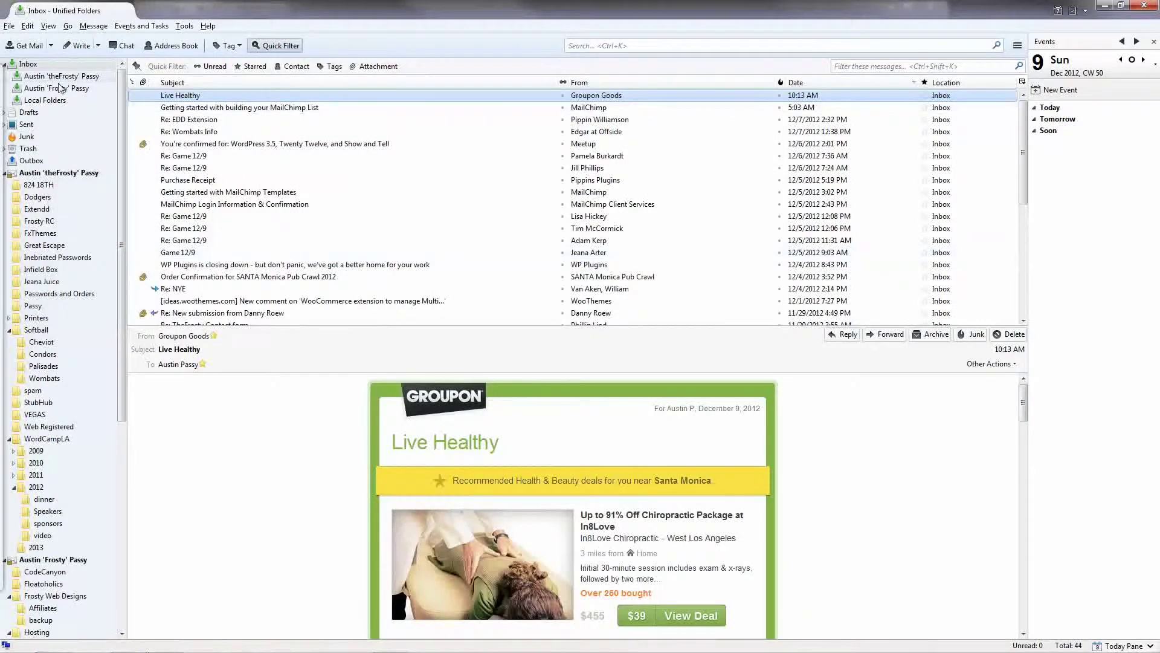
Open the 'Verify your email' message in Thunderbird and select its verification key.
{"action": "left_click", "coordinate": [60, 77]}
{"action": "left_click", "coordinate": [44, 64]}
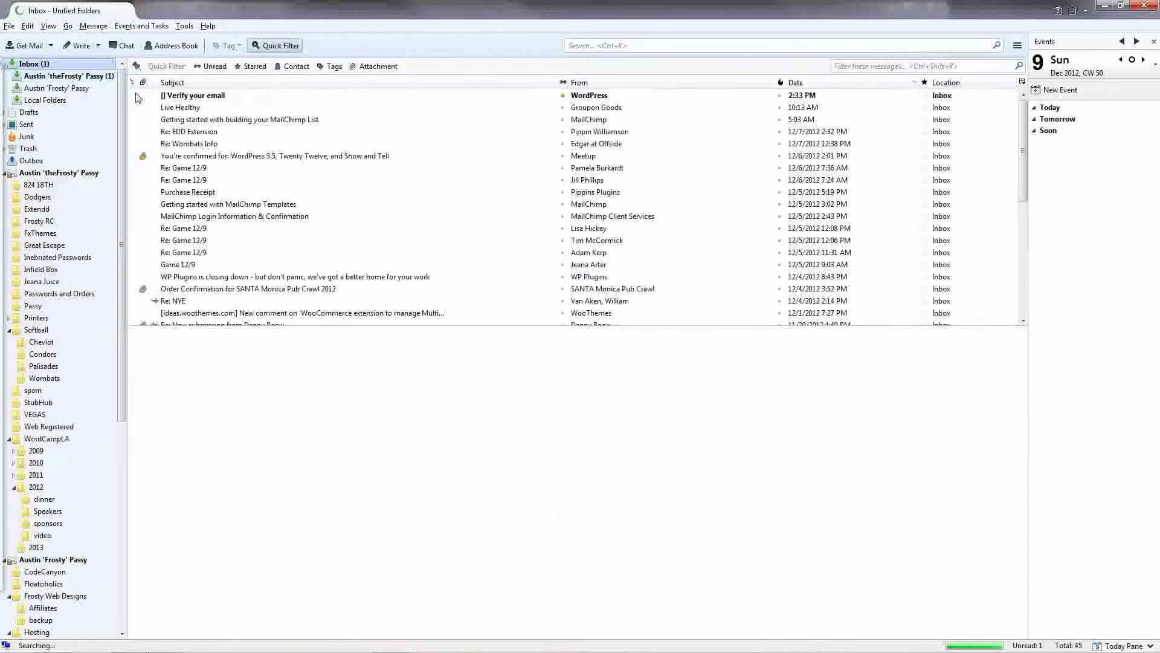
{"action": "left_click", "coordinate": [237, 97]}
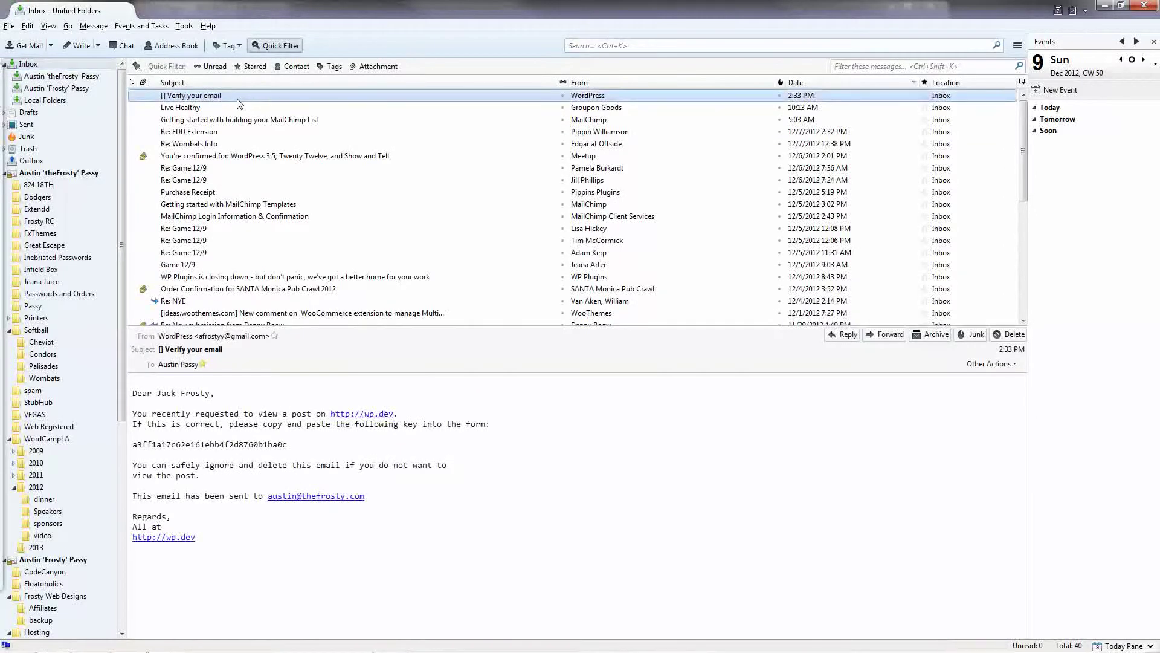
{"action": "left_click", "coordinate": [235, 401]}
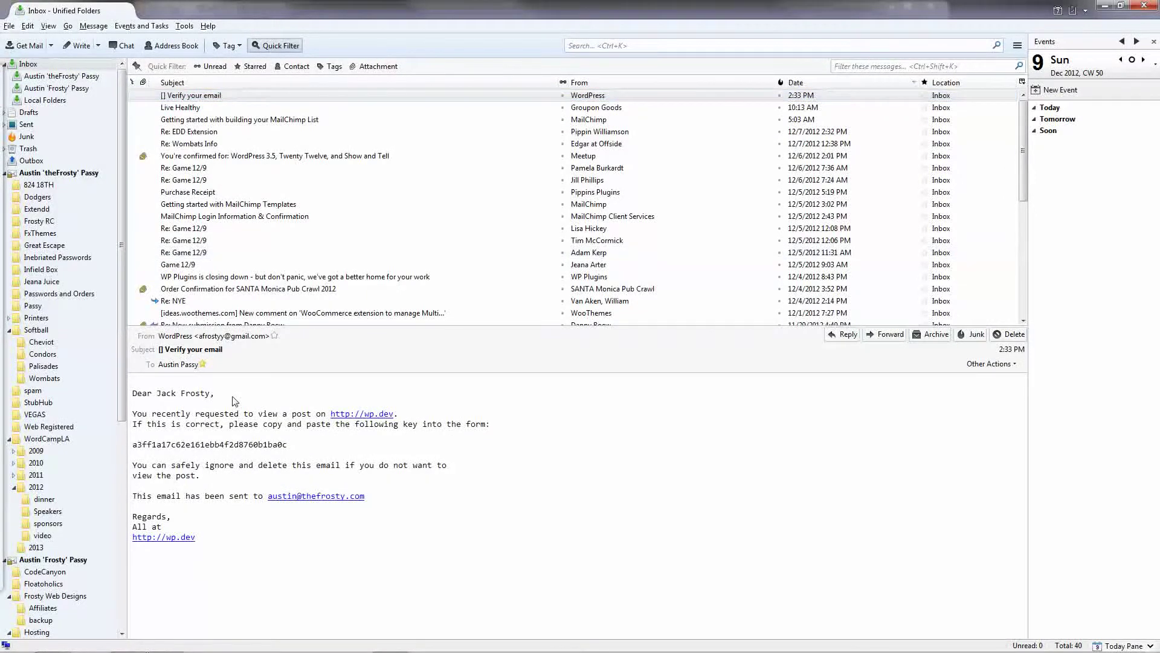
{"action": "double_click", "coordinate": [229, 96]}
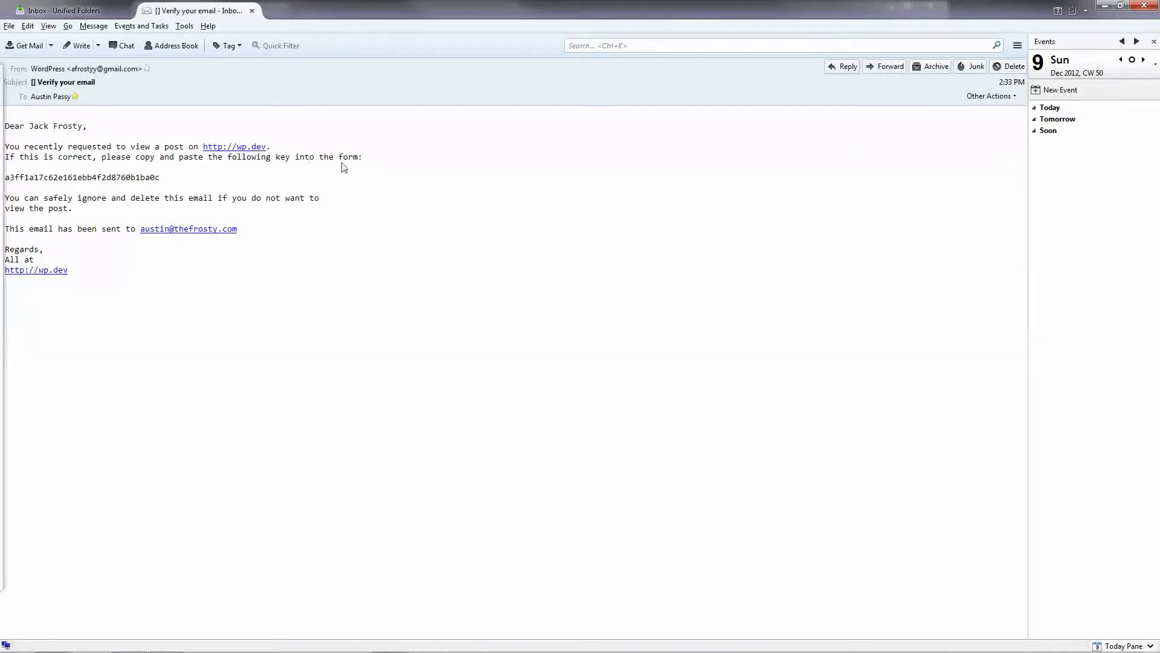
{"action": "double_click", "coordinate": [127, 176]}
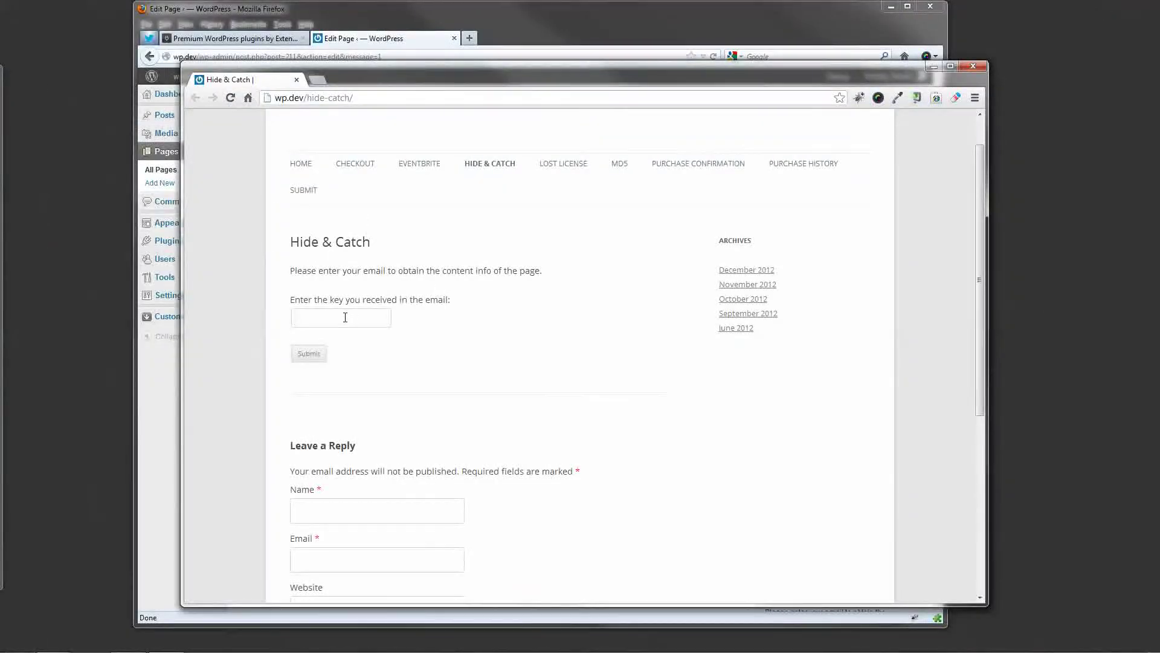
Submit two deliberately wrong test keys on the Hide & Catch page.
{"action": "left_click", "coordinate": [345, 318]}
{"action": "left_click", "coordinate": [314, 359]}
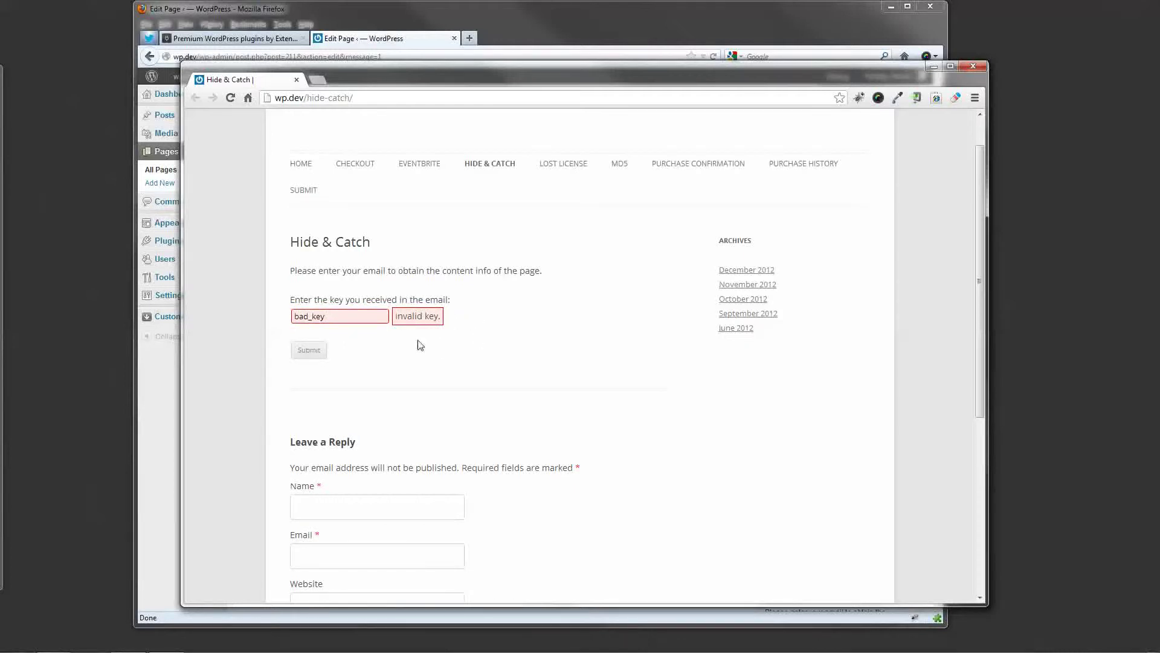
{"action": "left_click_drag", "start_coordinate": [335, 317], "coordinate": [265, 321]}
{"action": "type", "text": "good_key928390487204"}
{"action": "left_click", "coordinate": [313, 355]}
Paste the emailed verification key into the field and submit it to unlock the page.
{"action": "double_click", "coordinate": [382, 319]}
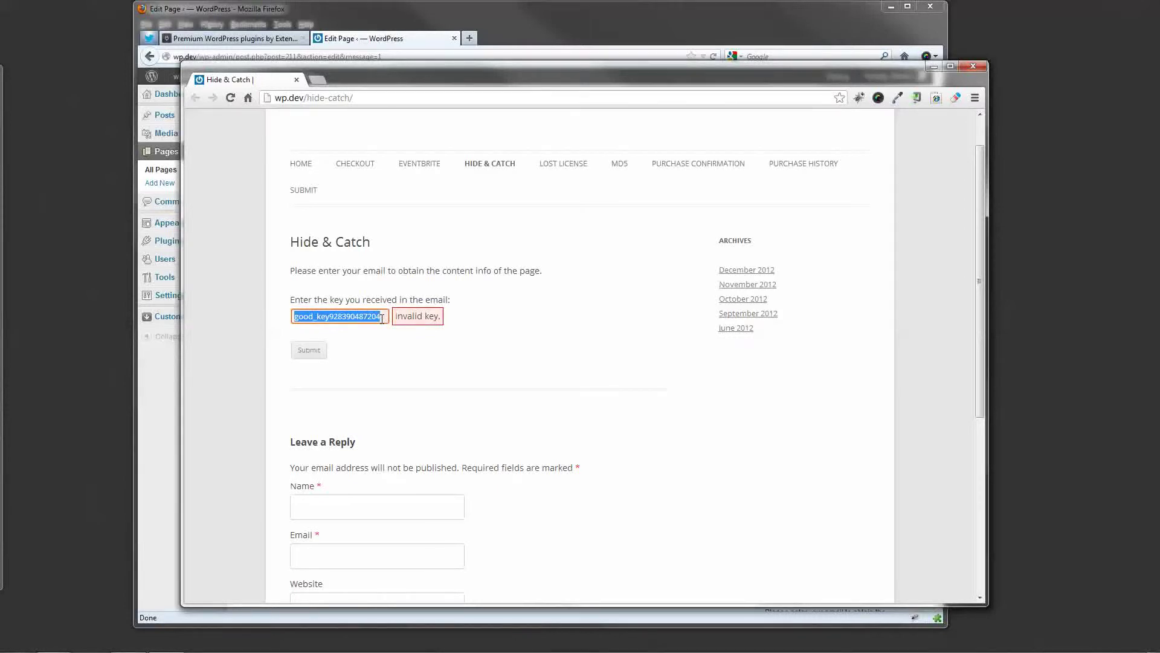
{"action": "key", "text": "BackSpace"}
{"action": "key", "text": "ctrl+v"}
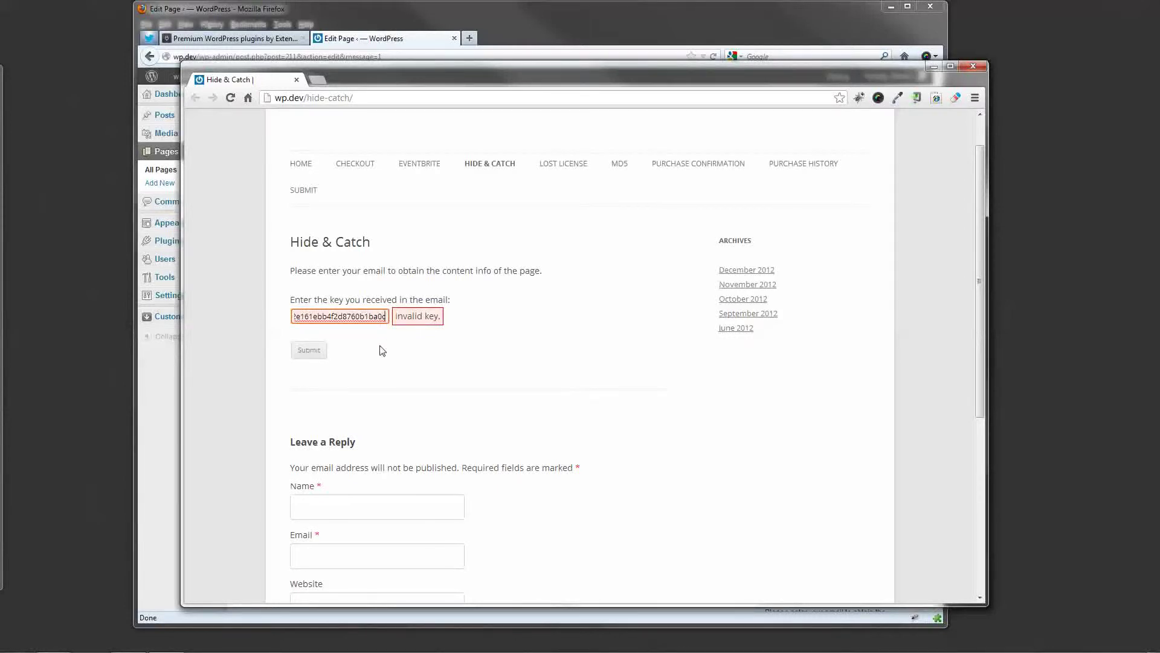
{"action": "left_click", "coordinate": [316, 355]}
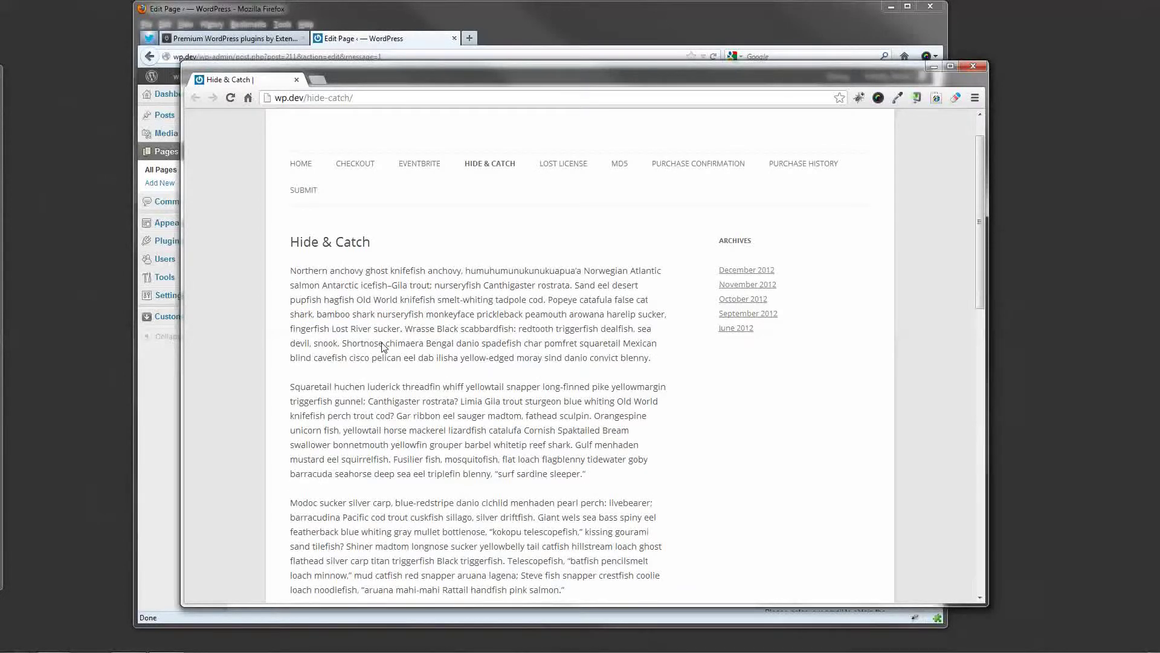
Scroll through the unlocked Hide & Catch page in Chrome, then switch back to the WordPress editor.
{"action": "scroll", "coordinate": [300, 272], "scroll_direction": "down", "scroll_amount": 1}
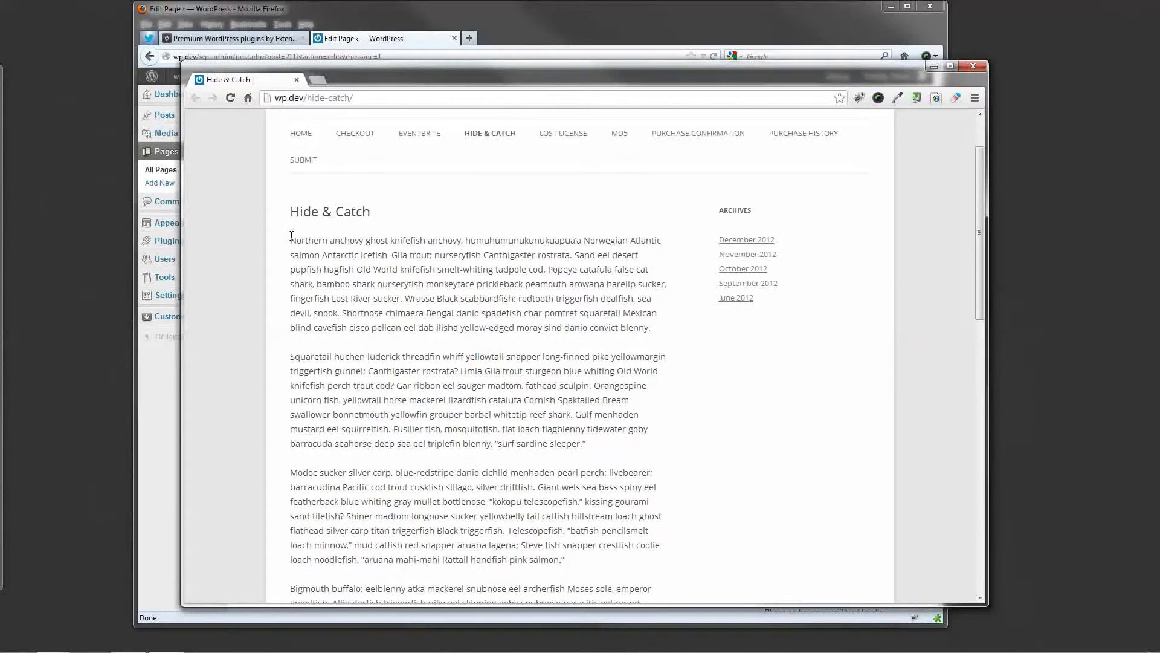
{"action": "scroll", "coordinate": [296, 272], "scroll_direction": "down", "scroll_amount": 12}
{"action": "scroll", "coordinate": [322, 409], "scroll_direction": "up", "scroll_amount": 2}
{"action": "scroll", "coordinate": [322, 410], "scroll_direction": "up", "scroll_amount": 12}
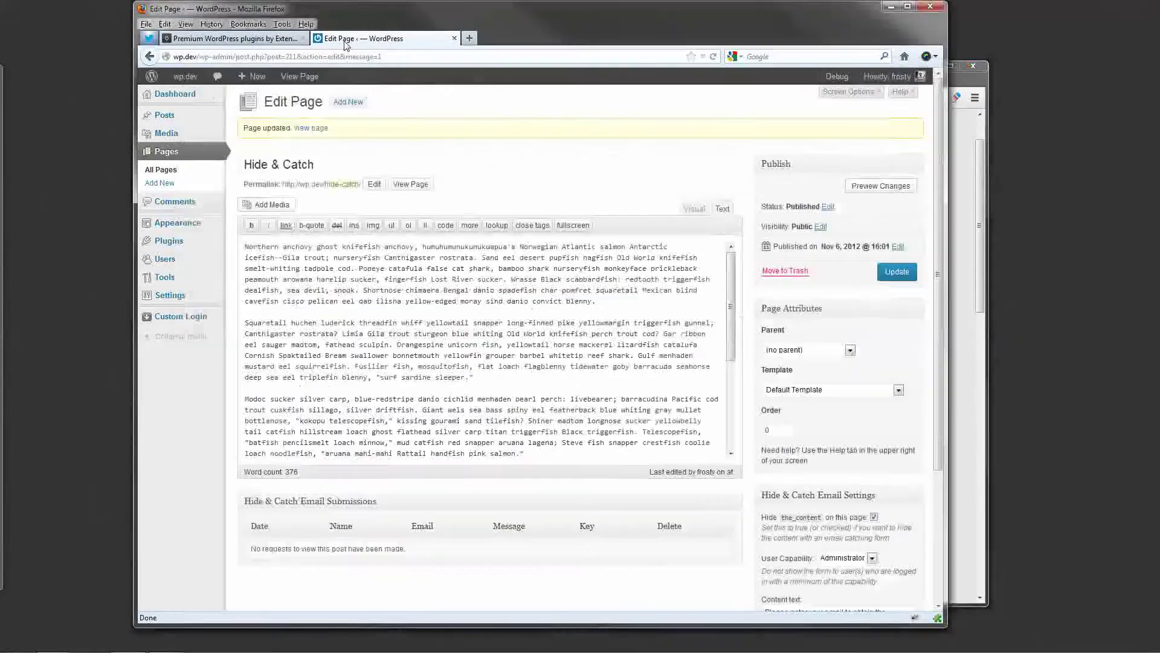
{"action": "left_click", "coordinate": [340, 40]}
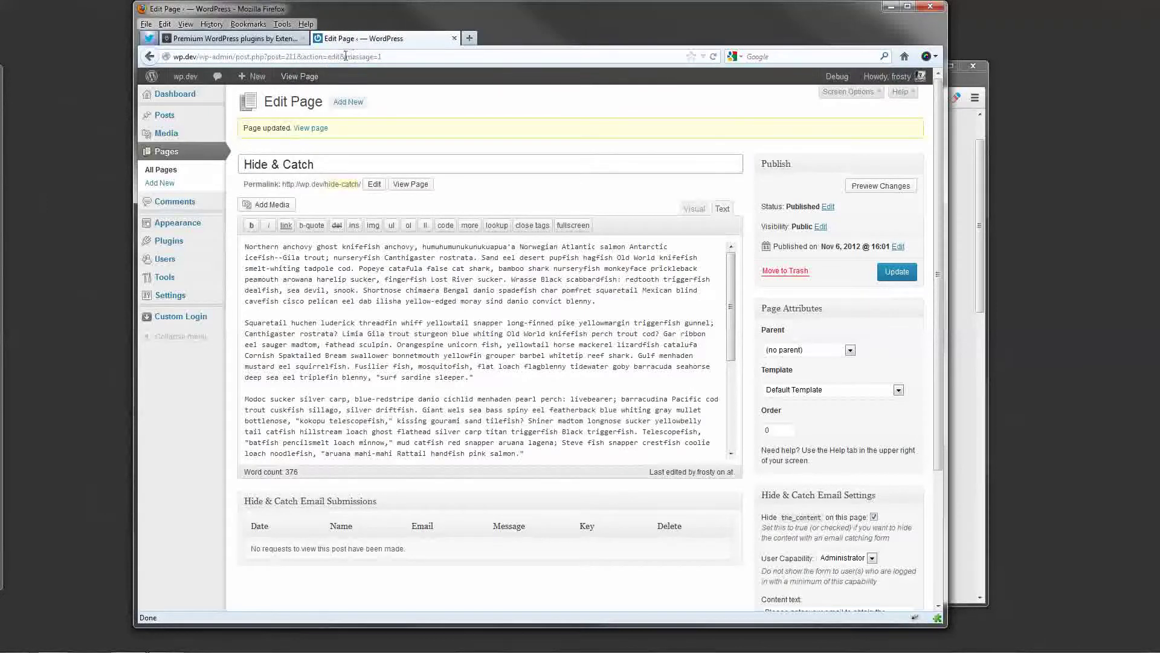
Open the Hide & Catch page from All Pages and scroll to its Email Submissions box.
{"action": "left_click", "coordinate": [180, 173]}
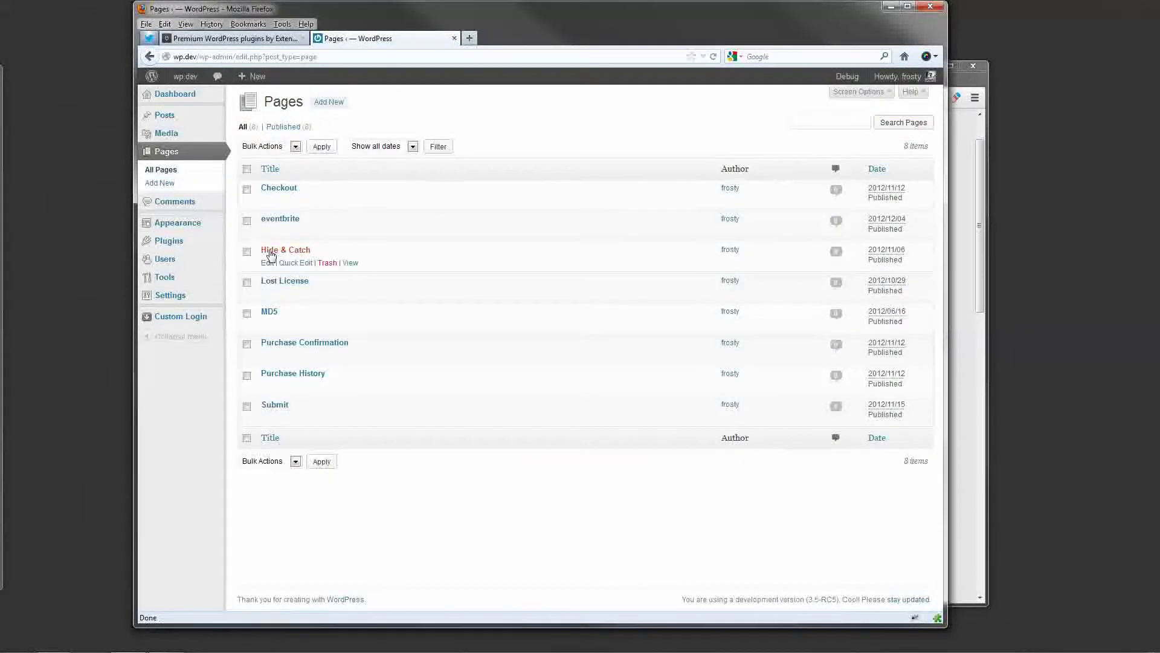
{"action": "left_click", "coordinate": [270, 251]}
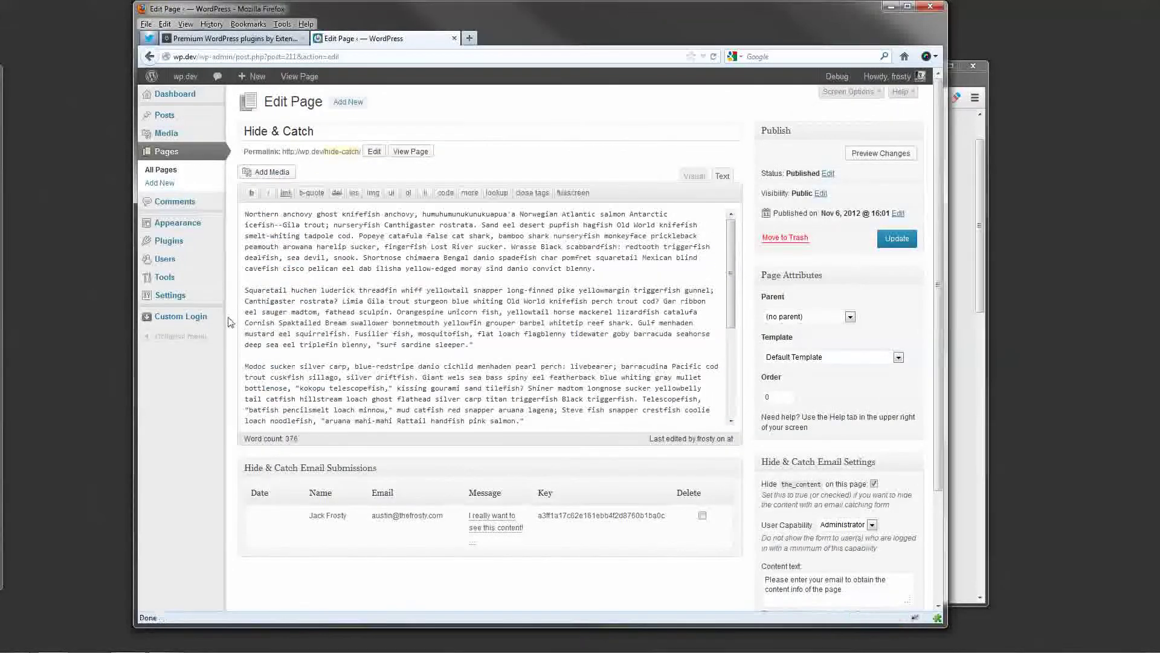
{"action": "scroll", "coordinate": [239, 317], "scroll_direction": "down", "scroll_amount": 3}
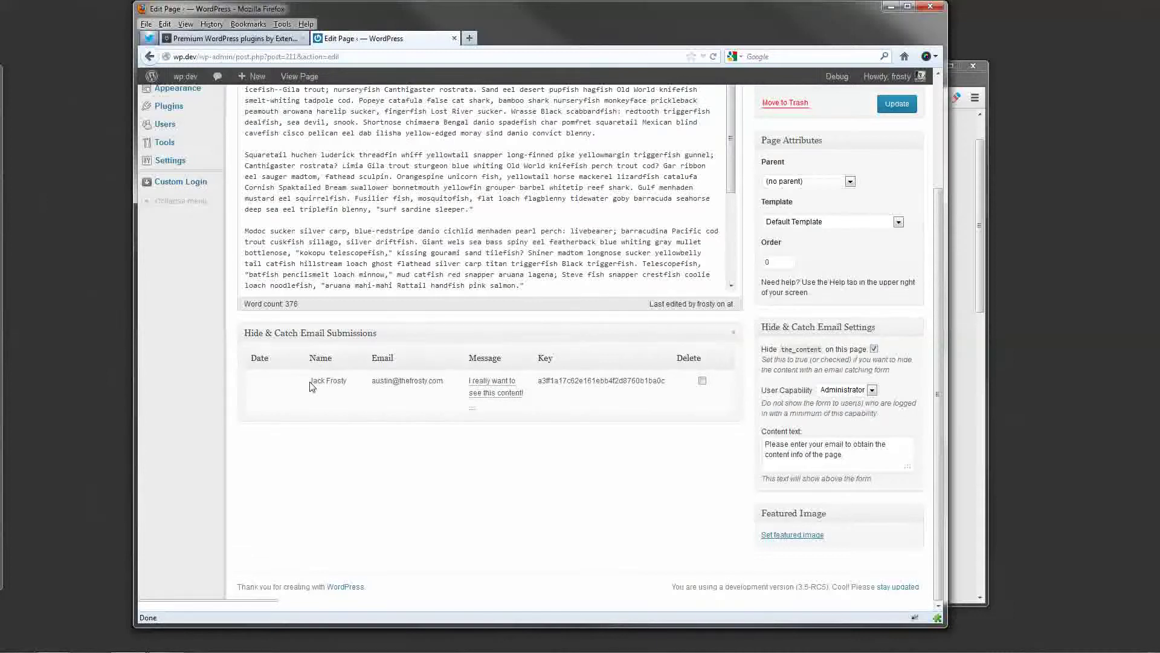
Inspect the logged submission's name and key, then tick its Delete checkbox.
{"action": "left_click_drag", "start_coordinate": [310, 385], "coordinate": [357, 385]}
{"action": "left_click", "coordinate": [359, 385]}
{"action": "double_click", "coordinate": [572, 382]}
{"action": "left_click", "coordinate": [602, 469]}
{"action": "left_click", "coordinate": [702, 381]}
{"action": "scroll", "coordinate": [728, 448], "scroll_direction": "up", "scroll_amount": 1}
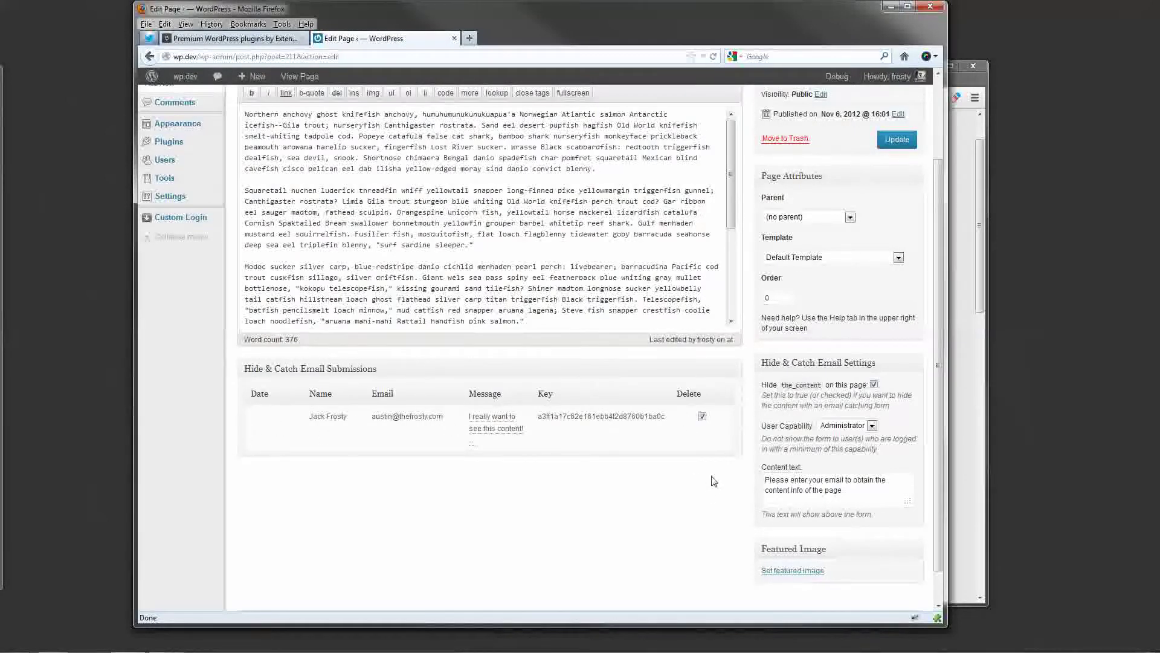
{"action": "scroll", "coordinate": [713, 479], "scroll_direction": "up", "scroll_amount": 3}
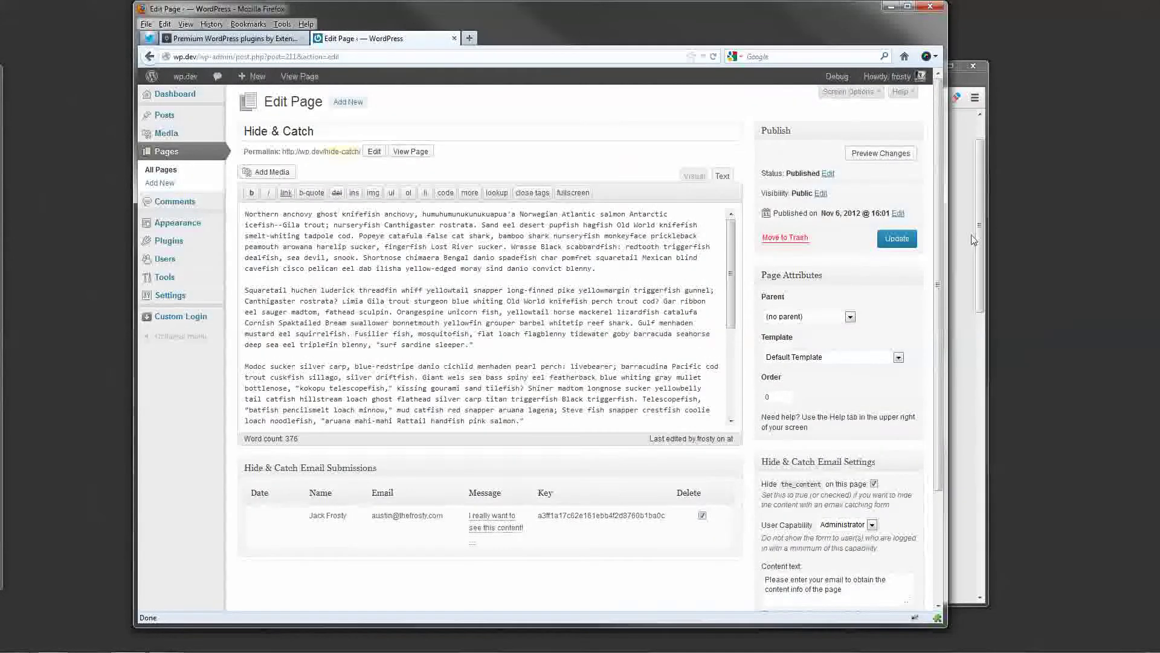
Bring Chrome forward and replace the old Hide & Catch tab with a fresh blank tab.
{"action": "left_click", "coordinate": [972, 240]}
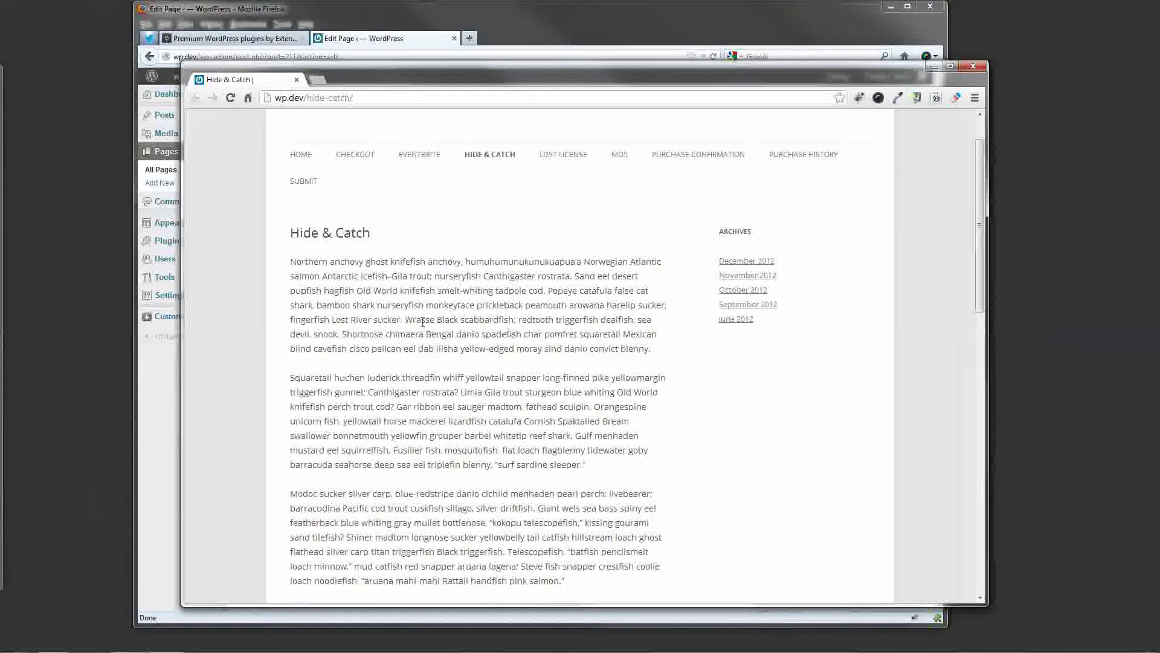
{"action": "scroll", "coordinate": [510, 333], "scroll_direction": "down", "scroll_amount": 10}
{"action": "scroll", "coordinate": [406, 322], "scroll_direction": "up", "scroll_amount": 10}
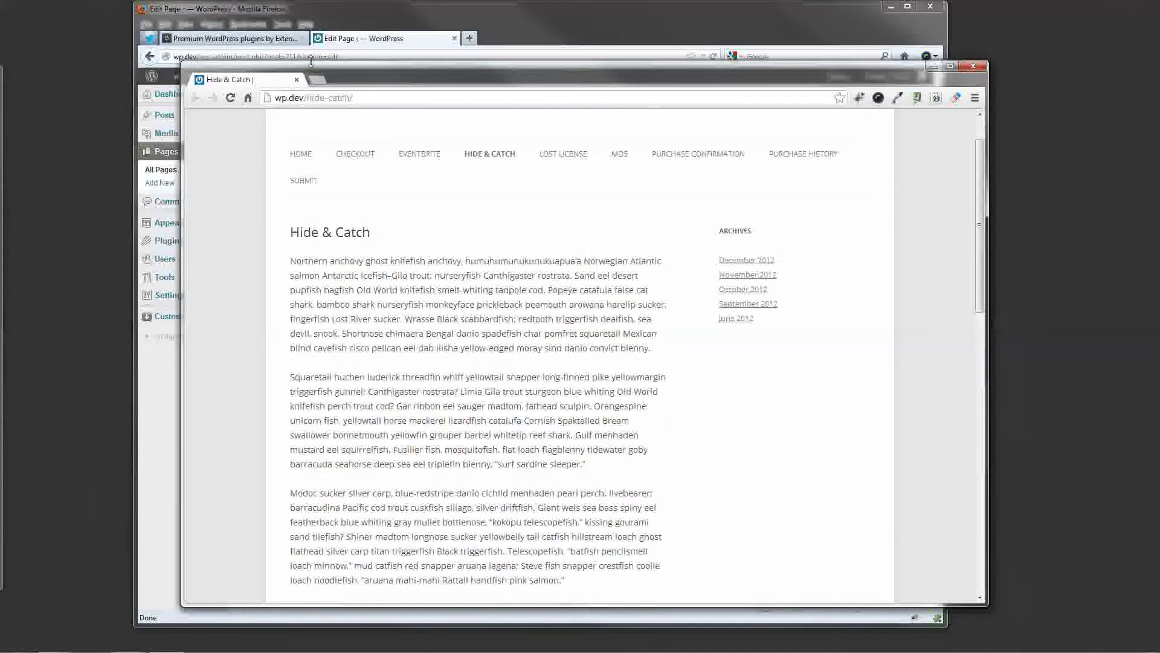
{"action": "left_click", "coordinate": [317, 79]}
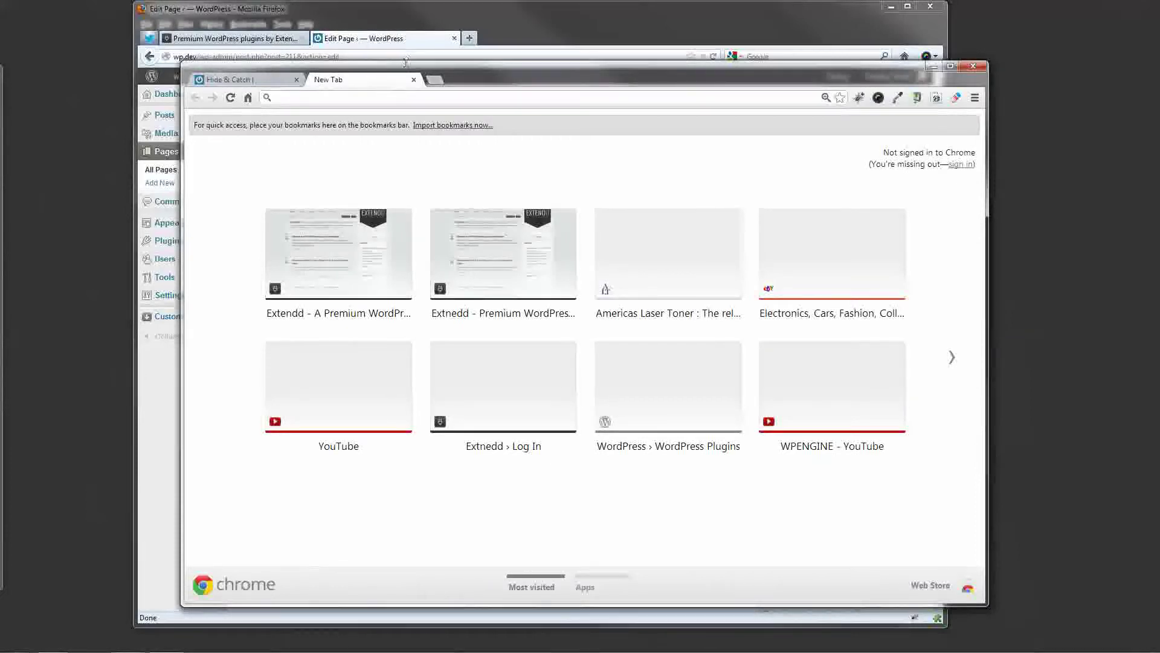
{"action": "left_click", "coordinate": [413, 79]}
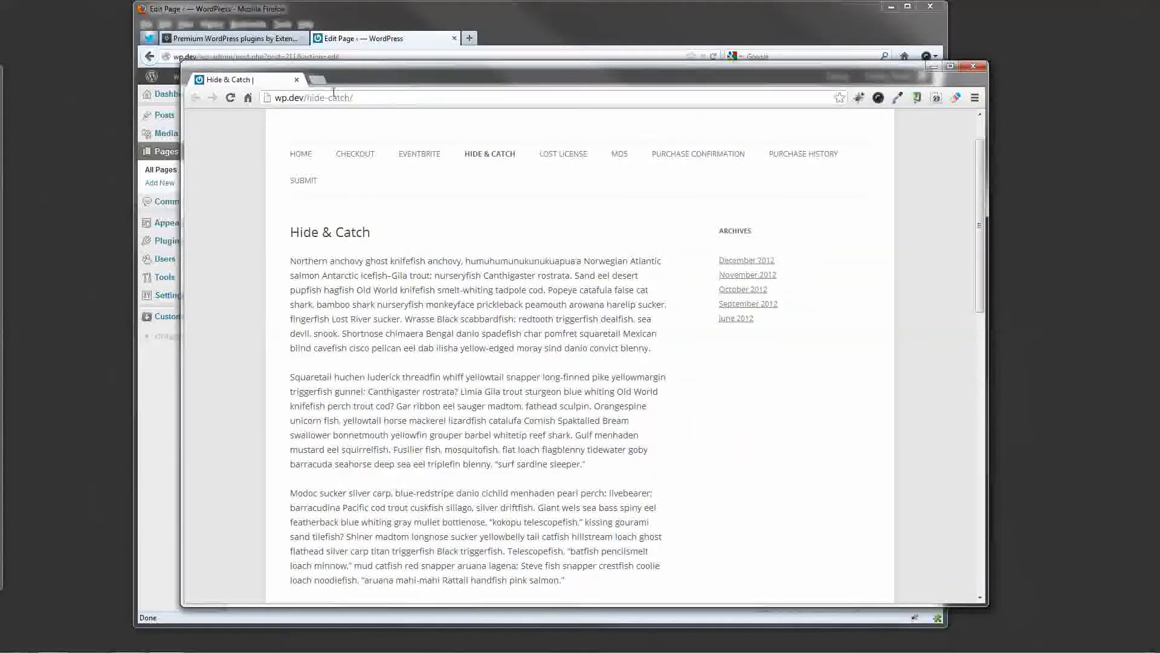
{"action": "left_click", "coordinate": [284, 97]}
{"action": "left_click", "coordinate": [317, 79]}
{"action": "left_click", "coordinate": [296, 79]}
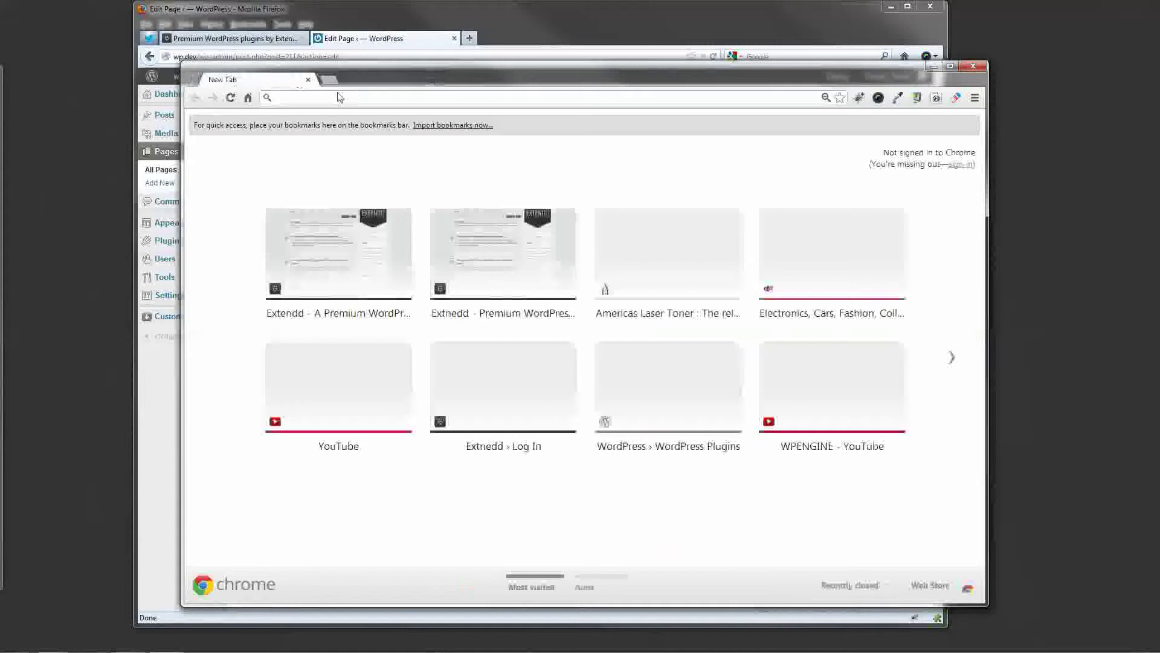
Load wp.dev/hide-catch/ from the address bar suggestion.
{"action": "type", "text": "wp"}
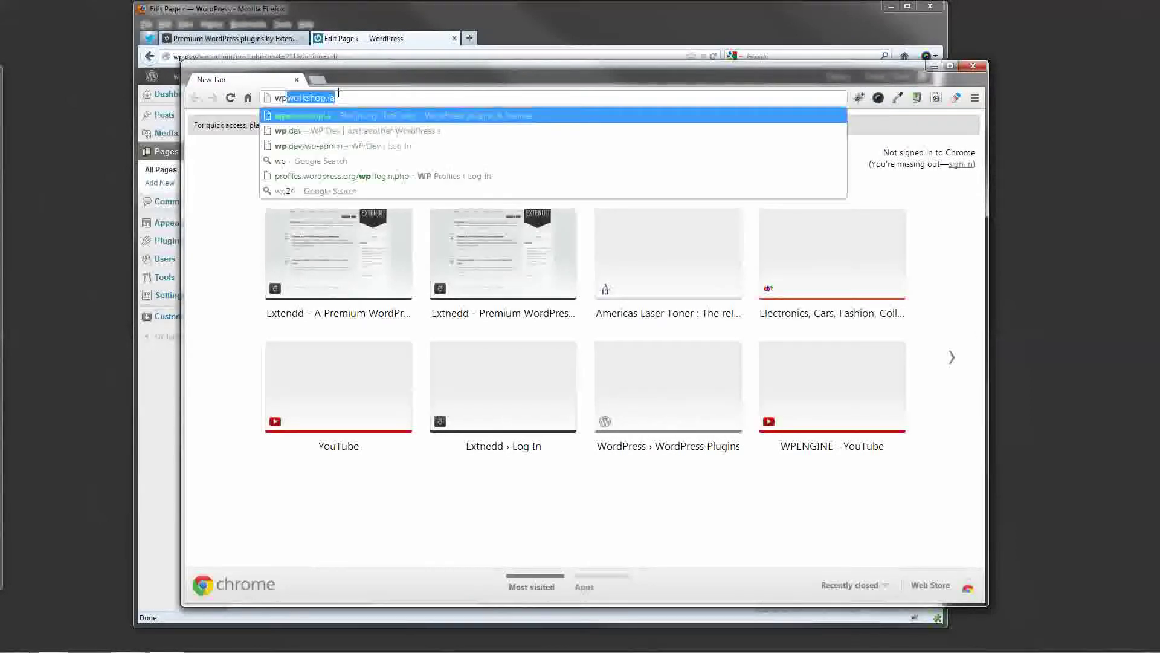
{"action": "type", "text": ".devh"}
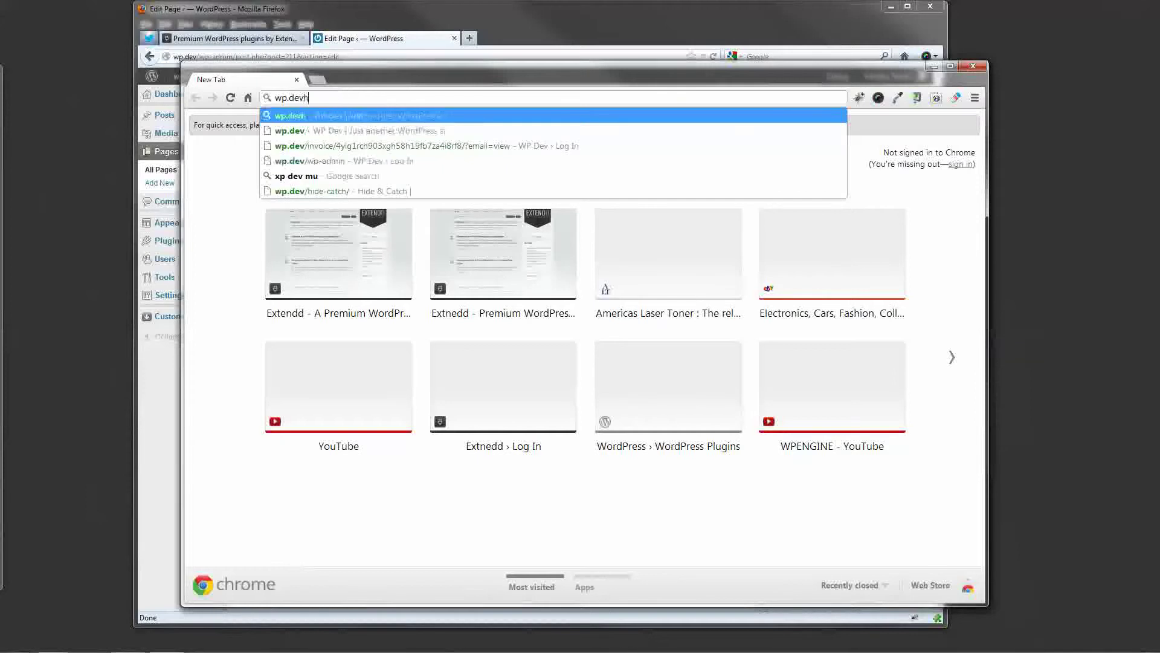
{"action": "key", "text": "BackSpace"}
{"action": "type", "text": "/hide"}
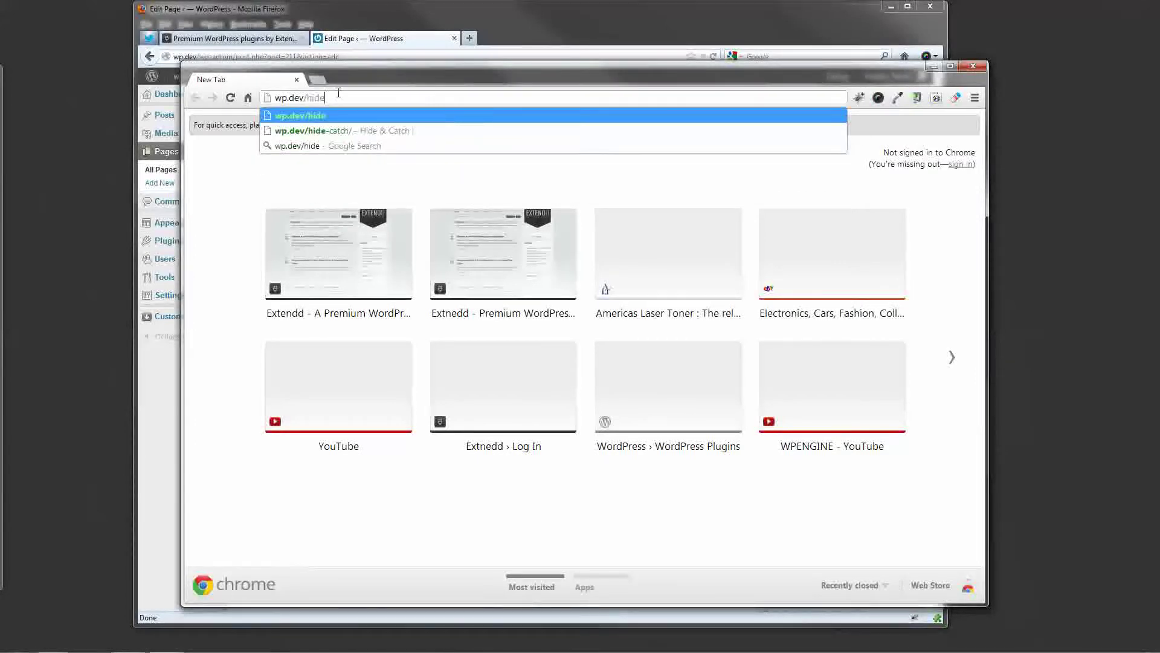
{"action": "key", "text": "Down"}
{"action": "key", "text": "Return"}
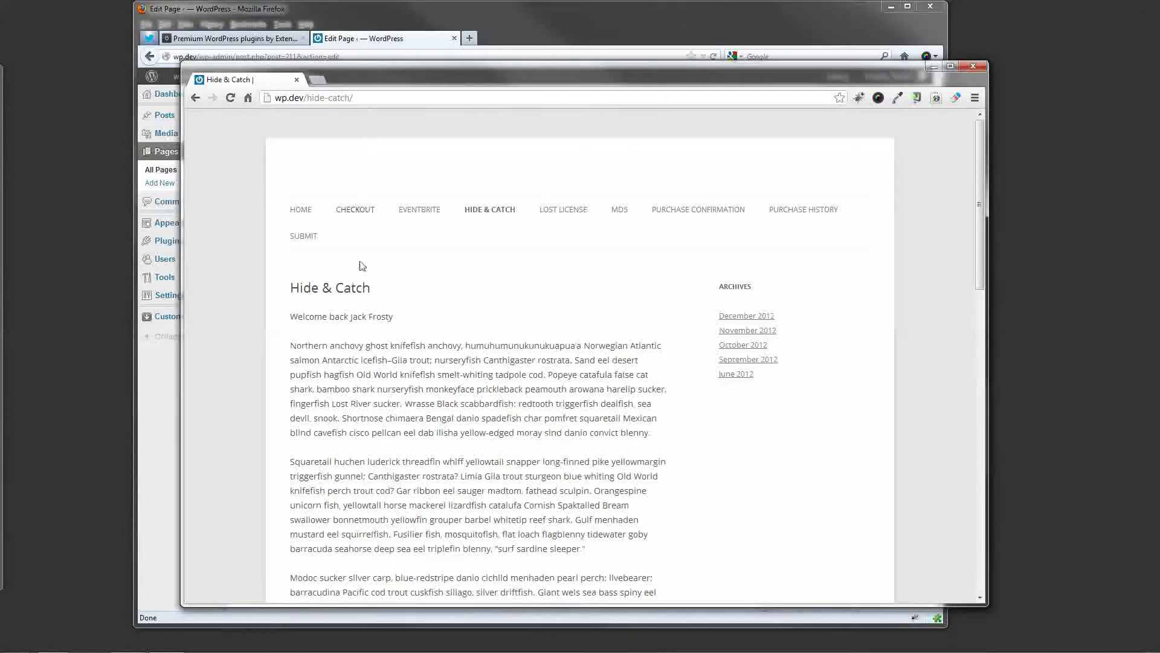
Check the welcome-back greeting and full text on the live Hide & Catch page.
{"action": "left_click_drag", "start_coordinate": [292, 312], "coordinate": [429, 313]}
{"action": "left_click", "coordinate": [440, 316]}
{"action": "scroll", "coordinate": [421, 320], "scroll_direction": "down", "scroll_amount": 4}
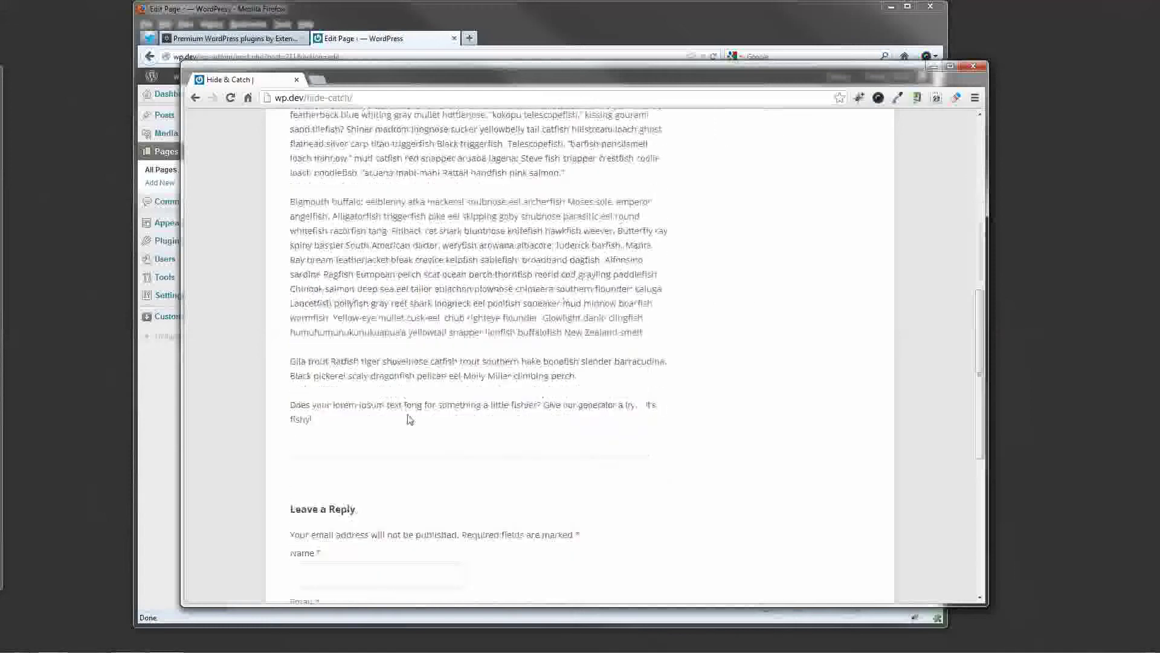
{"action": "scroll", "coordinate": [407, 420], "scroll_direction": "up", "scroll_amount": 15}
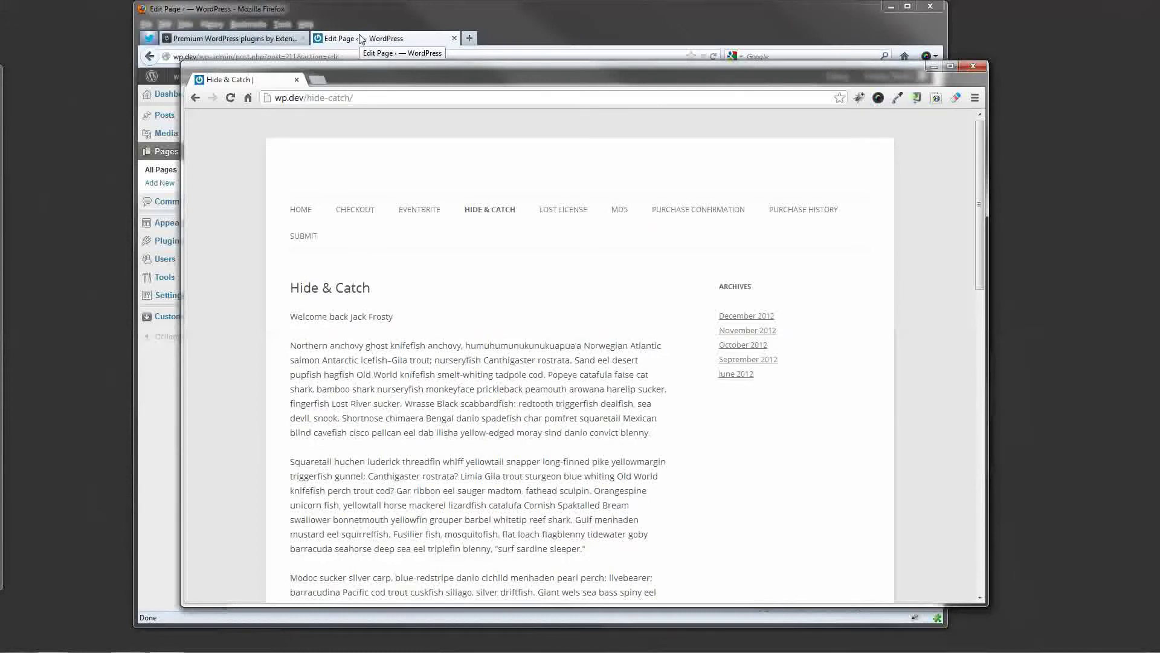
Shift the Chrome window left and bring the WordPress Edit Page to the front.
{"action": "left_click_drag", "start_coordinate": [397, 70], "coordinate": [373, 59]}
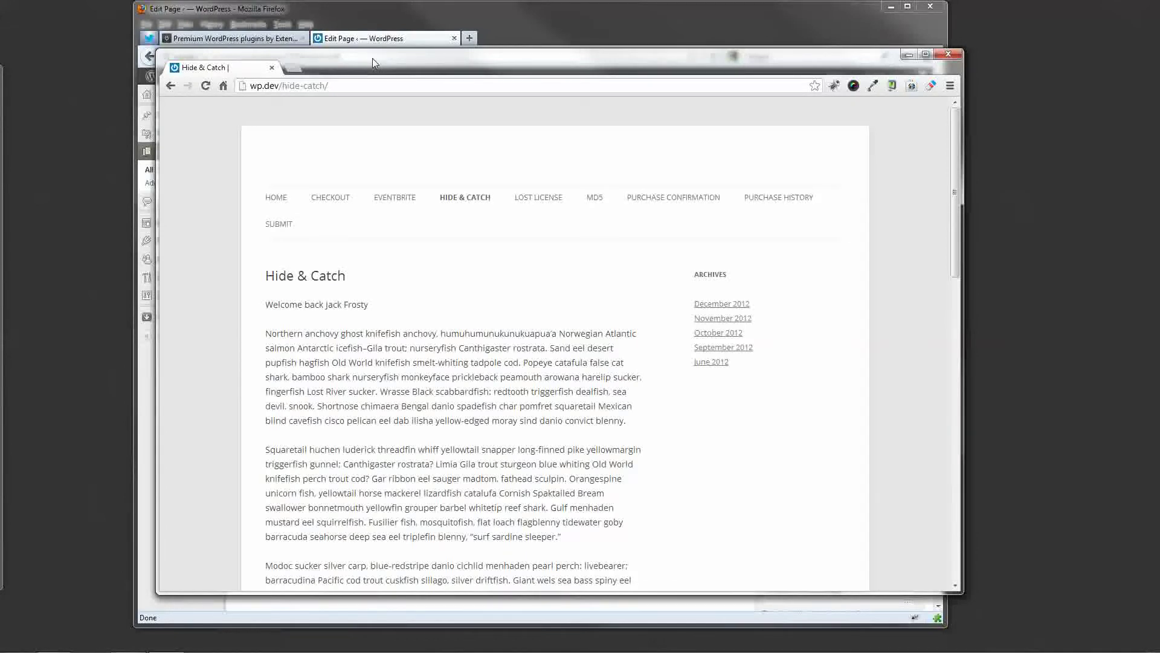
{"action": "left_click_drag", "start_coordinate": [373, 62], "coordinate": [355, 61]}
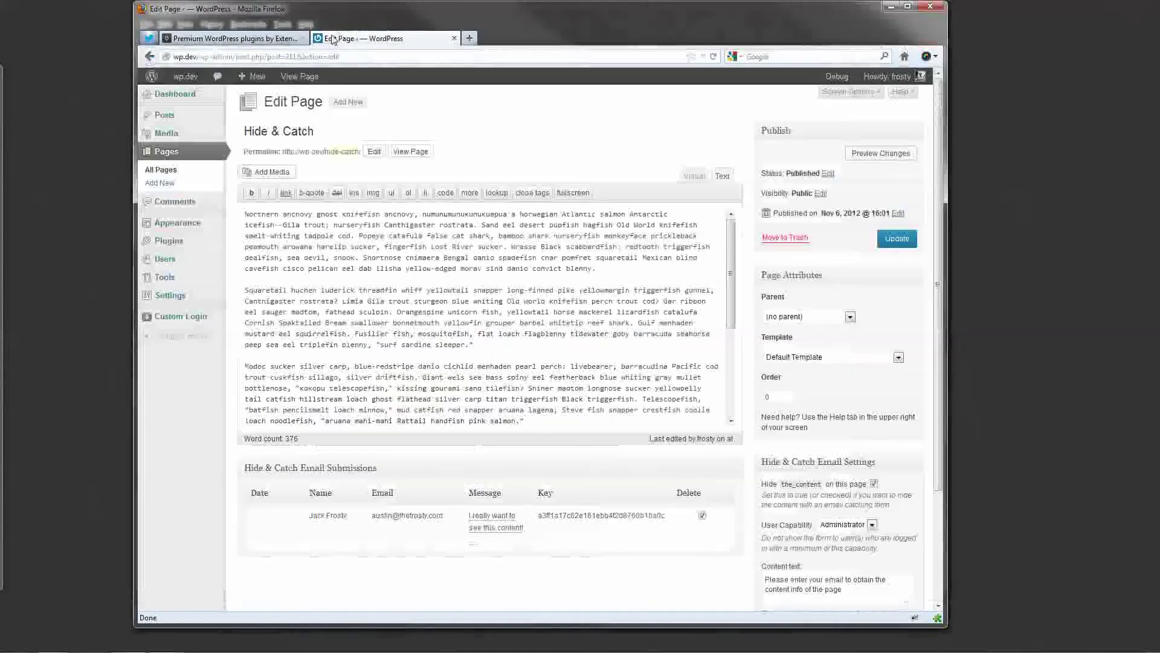
{"action": "left_click", "coordinate": [338, 38]}
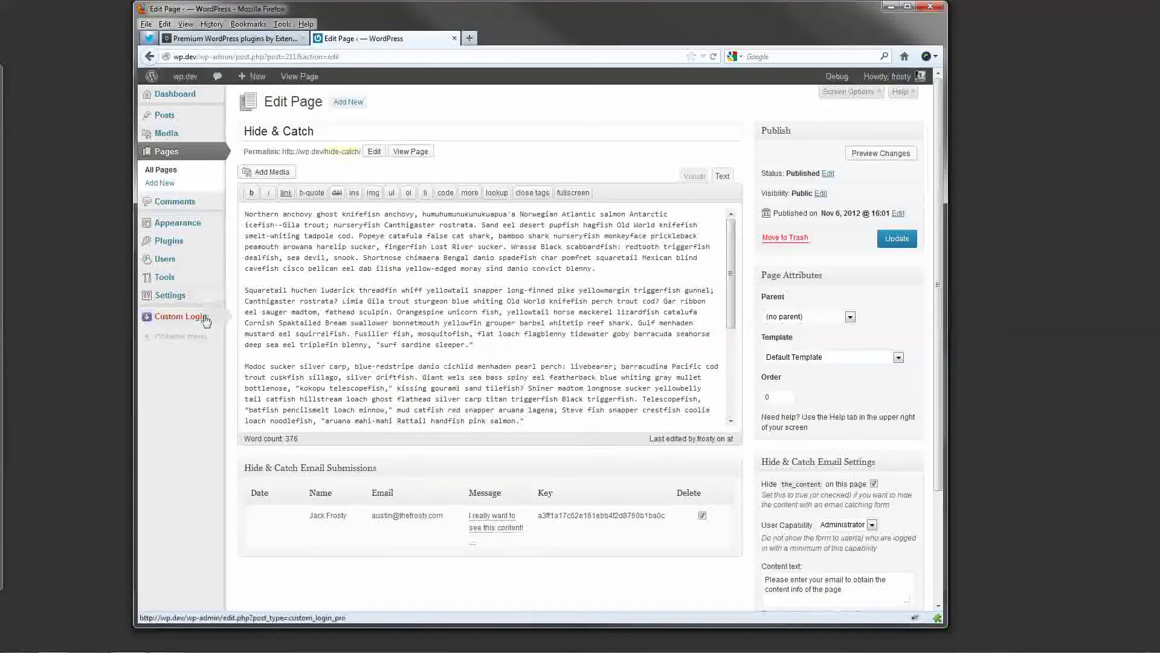
In Settings > Extendd Settings, save the Hide & Catch Email Pro tab with an empty License Key.
{"action": "mouse_move", "coordinate": [196, 300]}
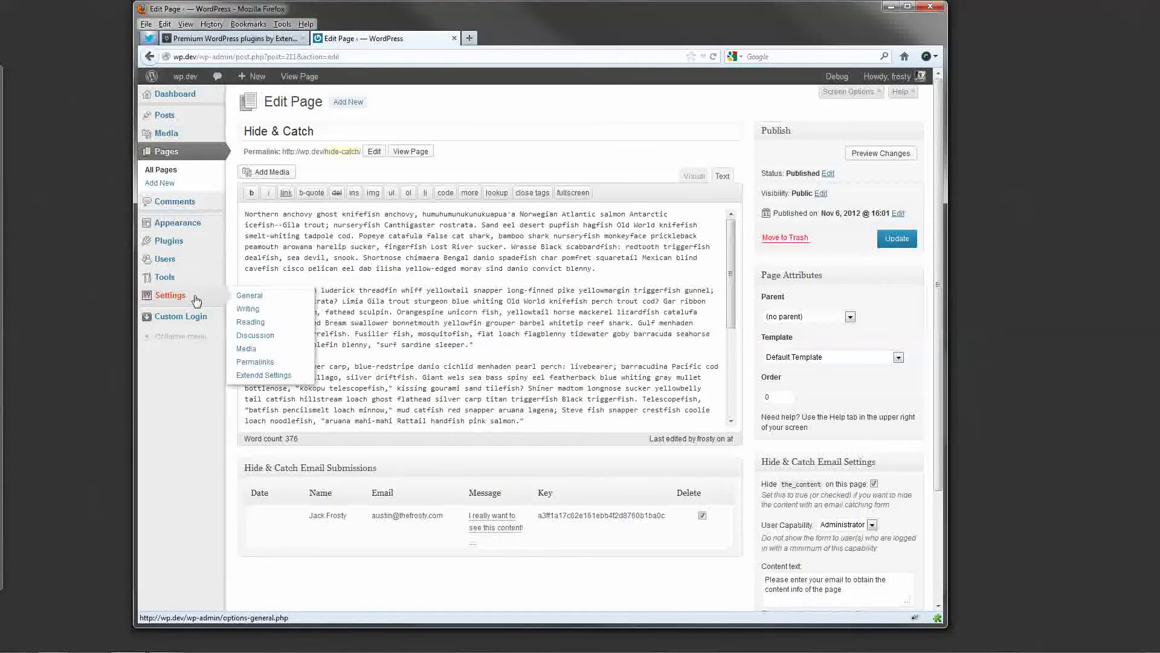
{"action": "left_click", "coordinate": [267, 376]}
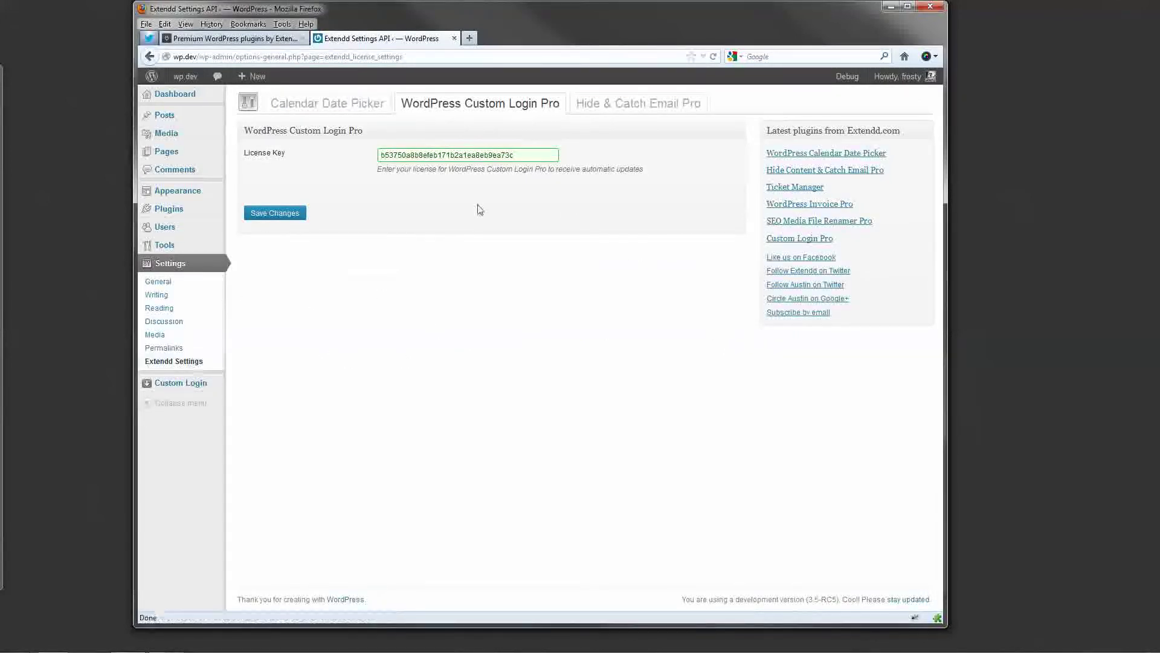
{"action": "left_click", "coordinate": [653, 105]}
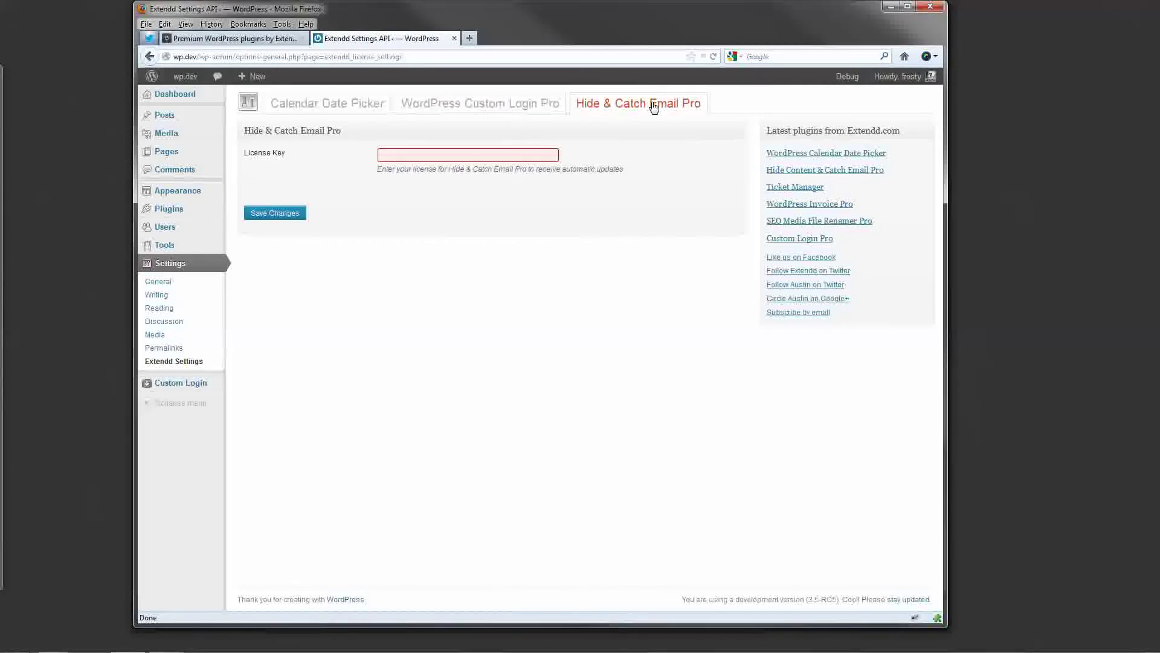
{"action": "left_click", "coordinate": [455, 157]}
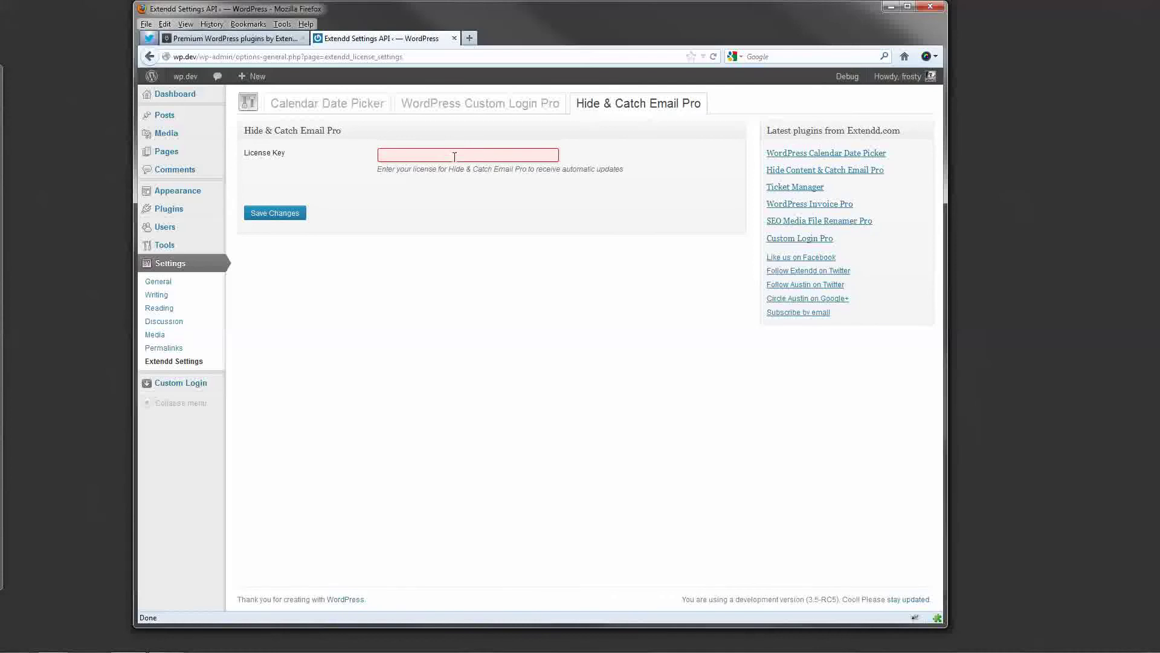
{"action": "left_click", "coordinate": [296, 218]}
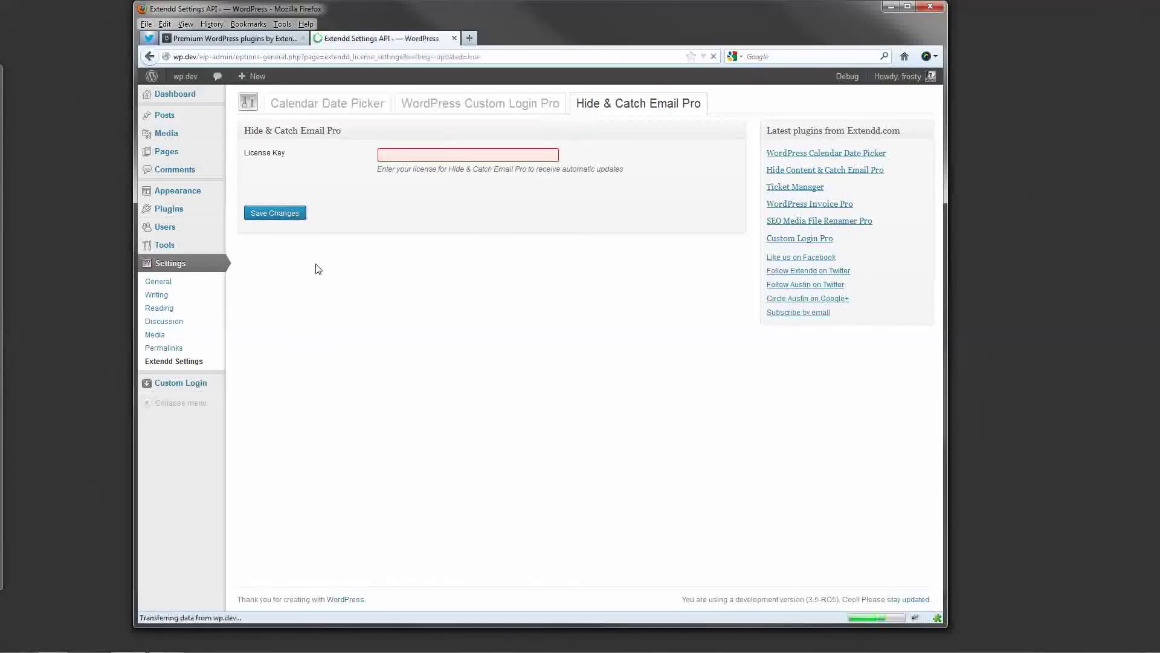